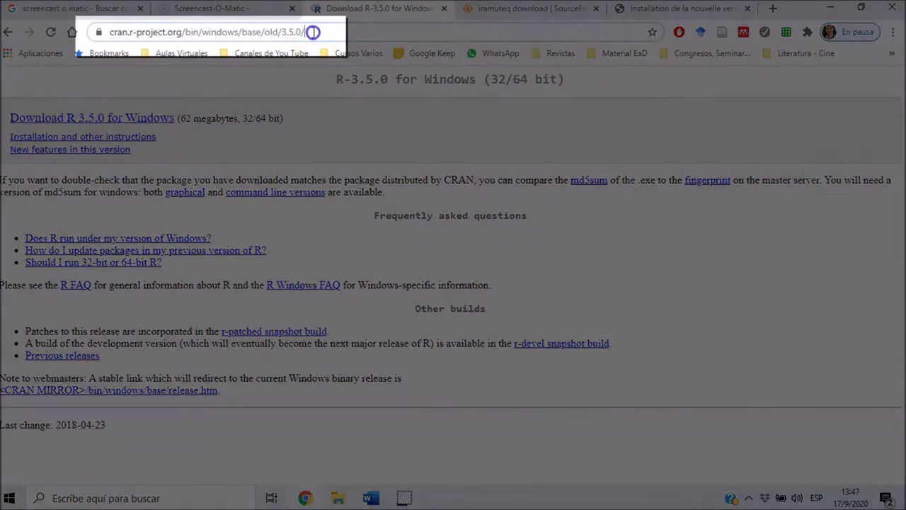
# Download R 3.5.0 for Windows from the CRAN page and save R-3.5.0-win in the Descargas folder
pyautogui.moveTo(313, 32); pyautogui.dragTo(106, 32)
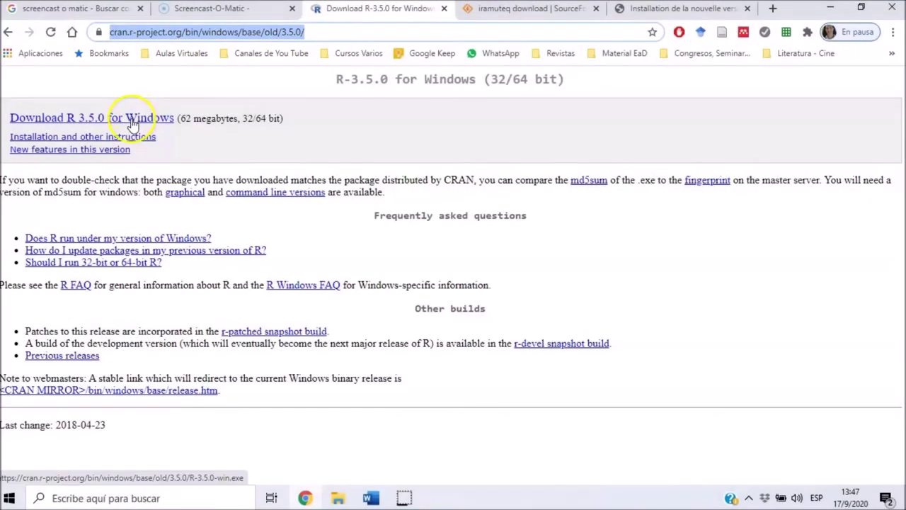
pyautogui.click(131, 119)
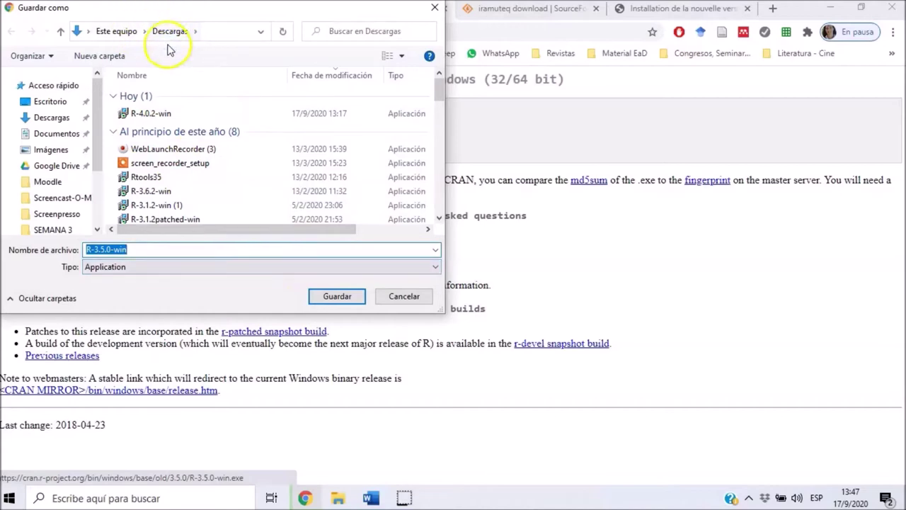
pyautogui.click(337, 297)
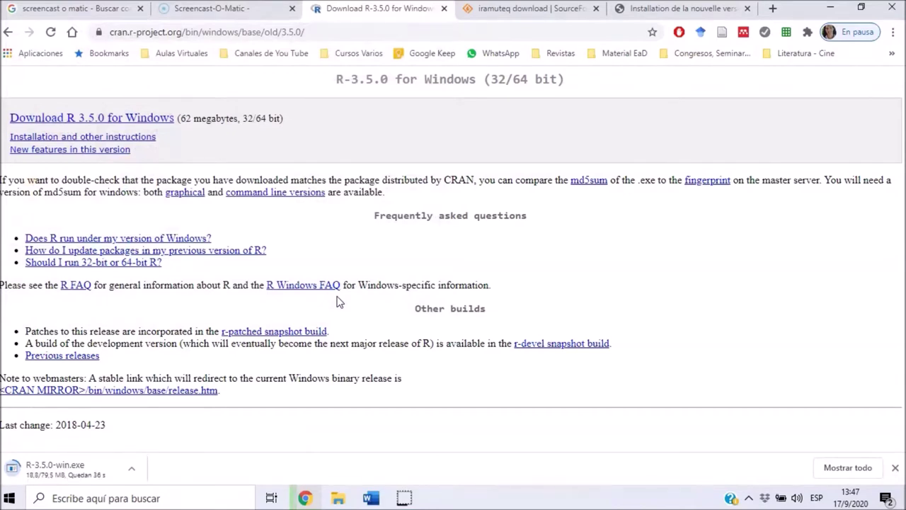
# Run the downloaded R-3.5.0-win.exe, allow it through the security warning and accept the installation language
pyautogui.click(25, 481)
pyautogui.click(99, 476)
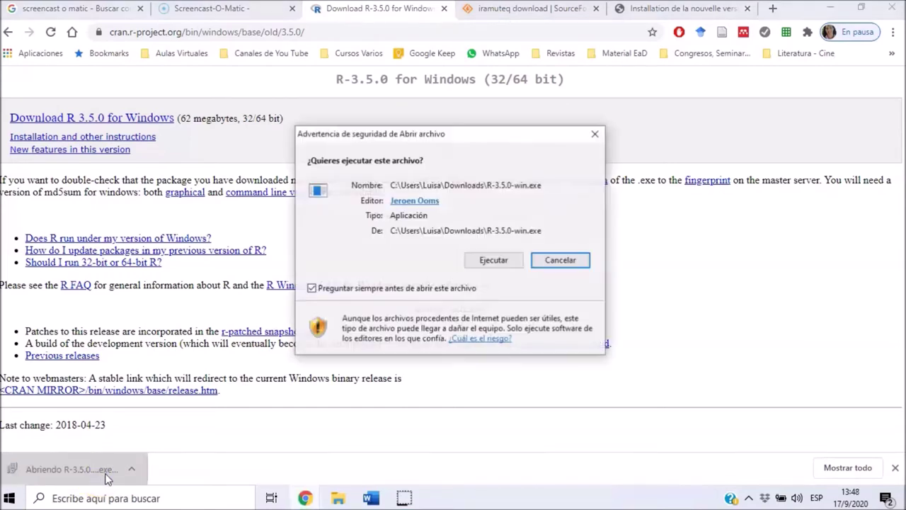
pyautogui.click(492, 262)
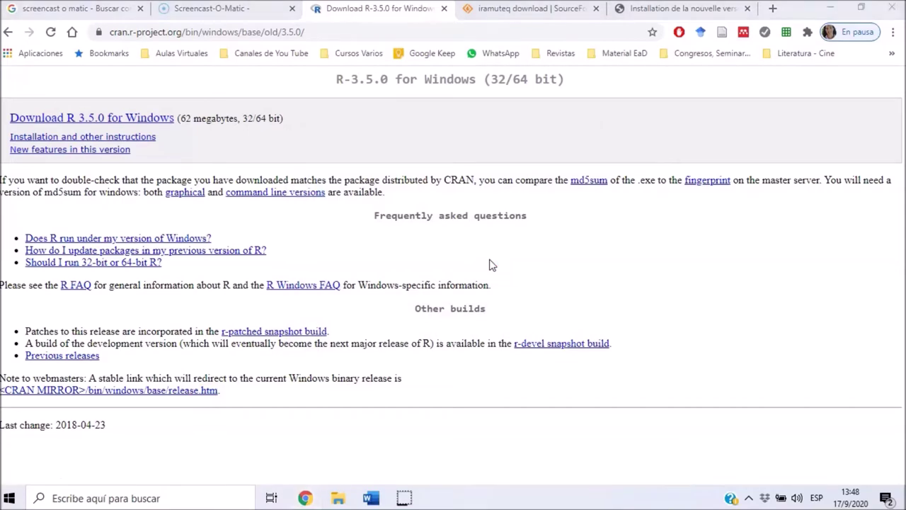
pyautogui.click(461, 281)
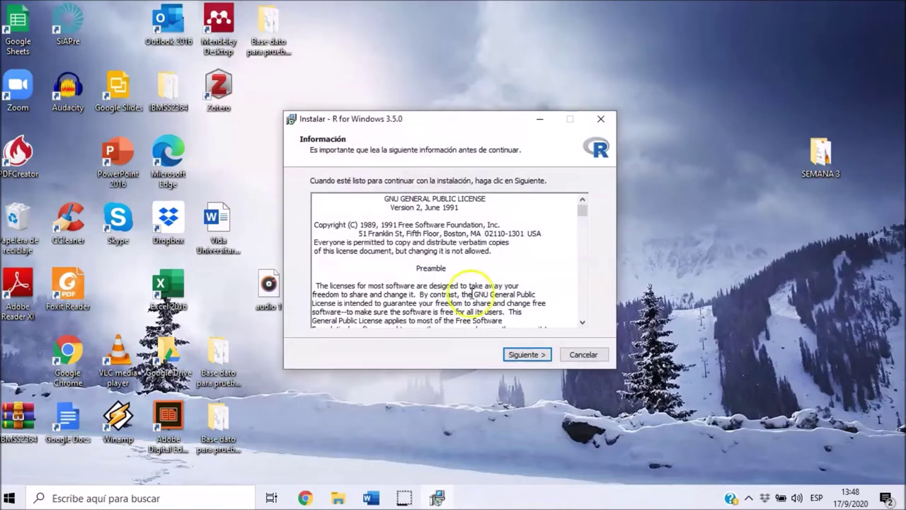
# Install R in C:\Program Files\R\R-3.5.0 with all components, Start Menu folder R and a desktop icon, and finish the setup
pyautogui.click(518, 356)
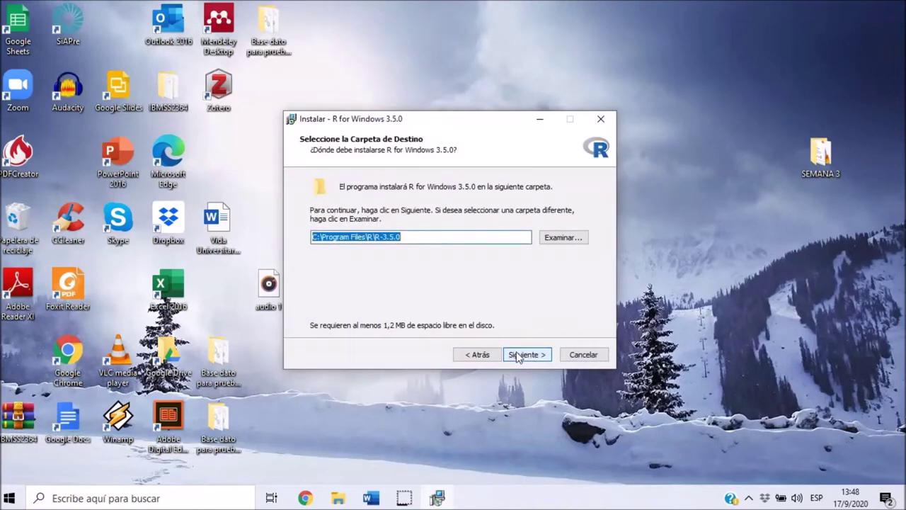
pyautogui.click(518, 356)
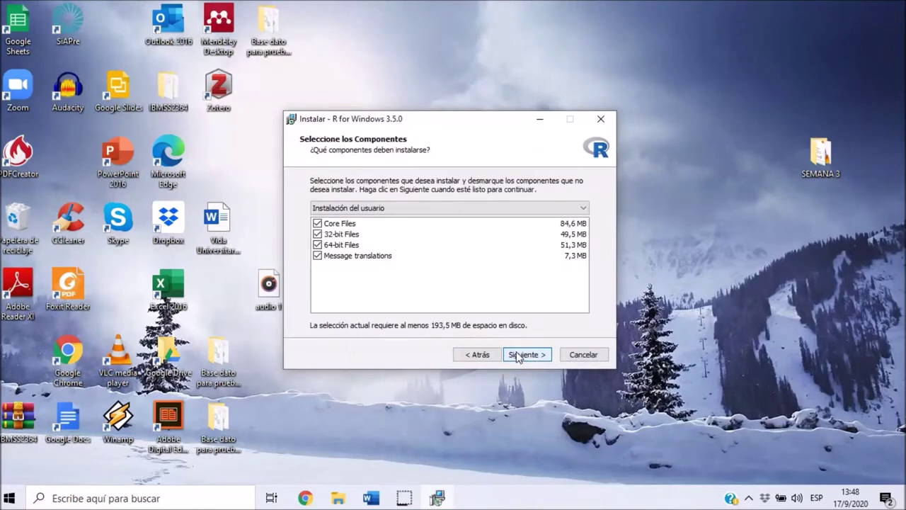
pyautogui.click(517, 355)
pyautogui.click(538, 356)
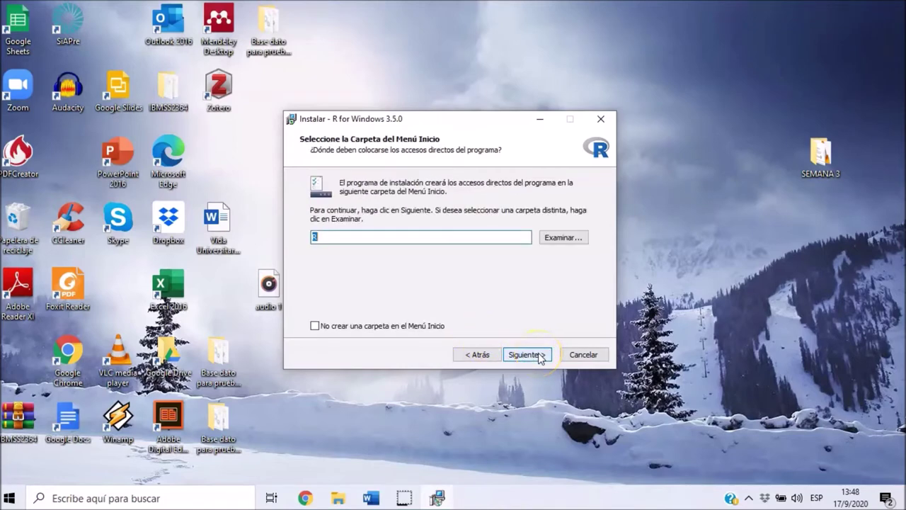
pyautogui.click(538, 355)
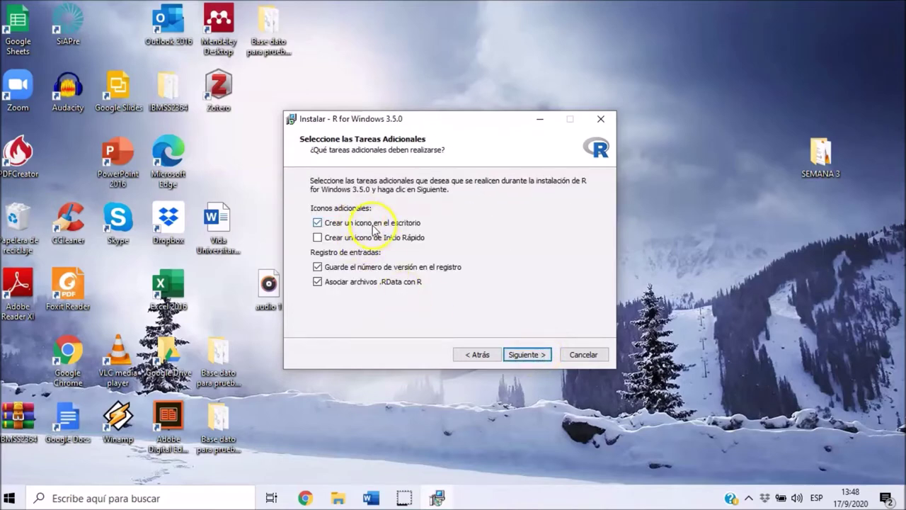
pyautogui.click(532, 357)
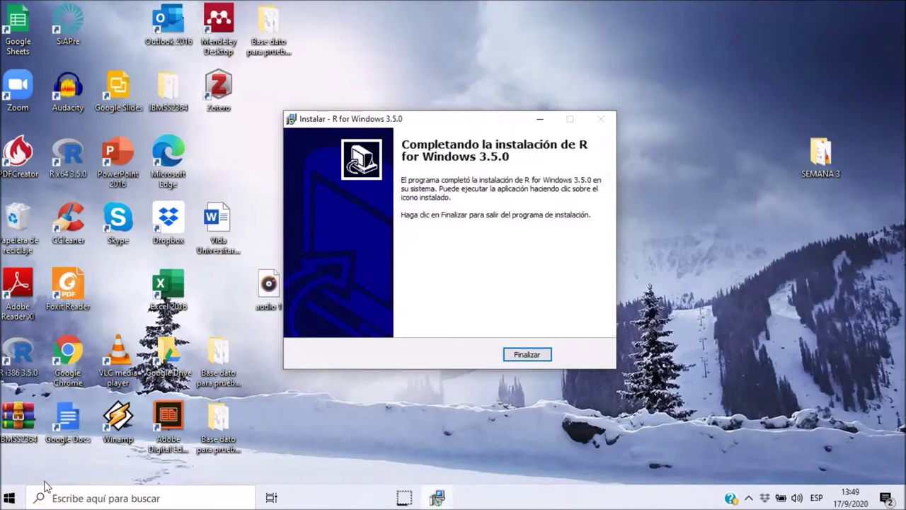
pyautogui.click(527, 356)
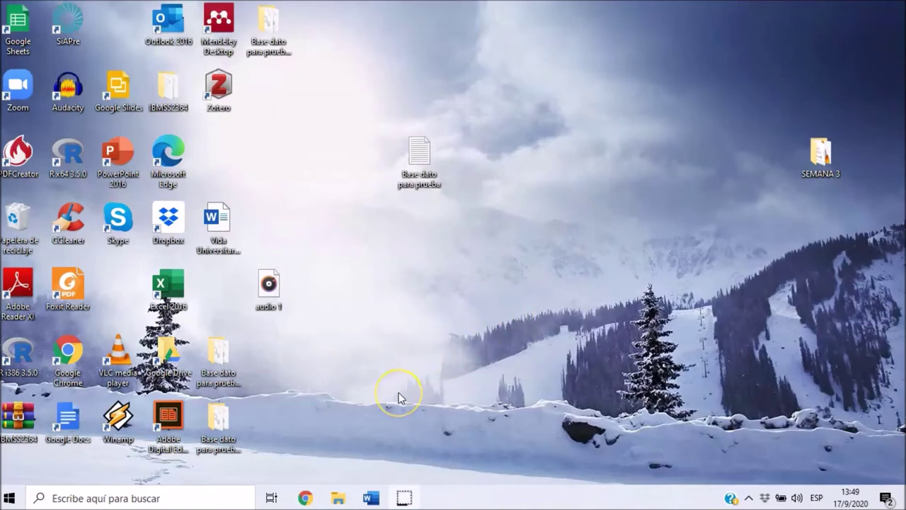
# Download the iramuteq 0.7-alpha2 installer from its SourceForge project page and save it in the Descargas folder
pyautogui.moveTo(306, 500)
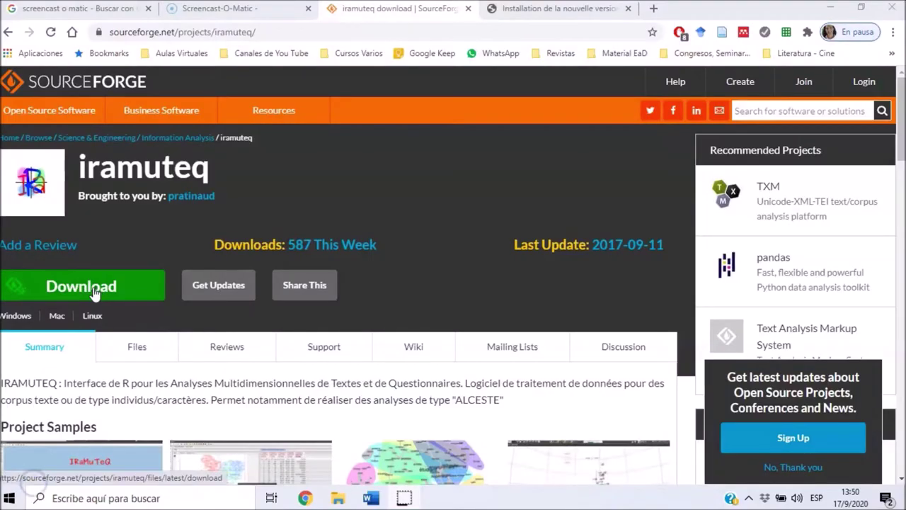
pyautogui.click(92, 292)
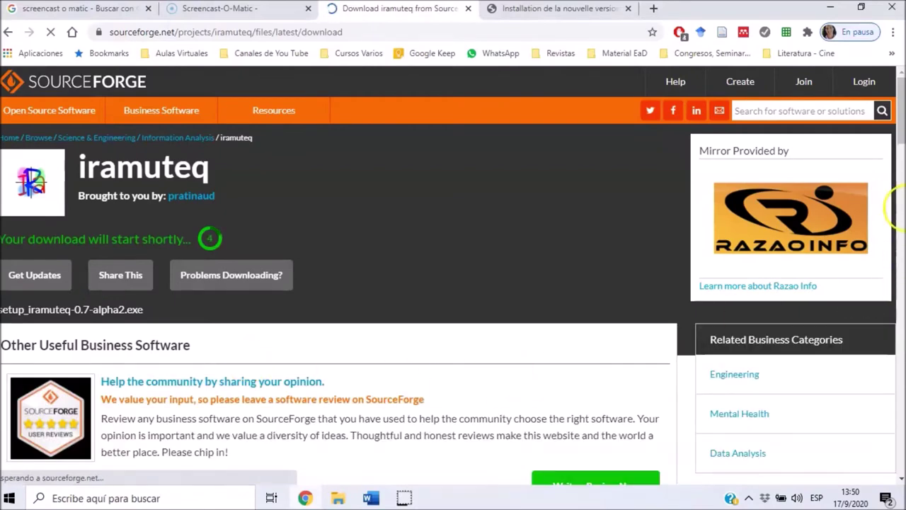
pyautogui.moveTo(898, 120)
pyautogui.mouseDown()
pyautogui.moveTo(903, 136)
pyautogui.moveTo(901, 121)
pyautogui.mouseUp()
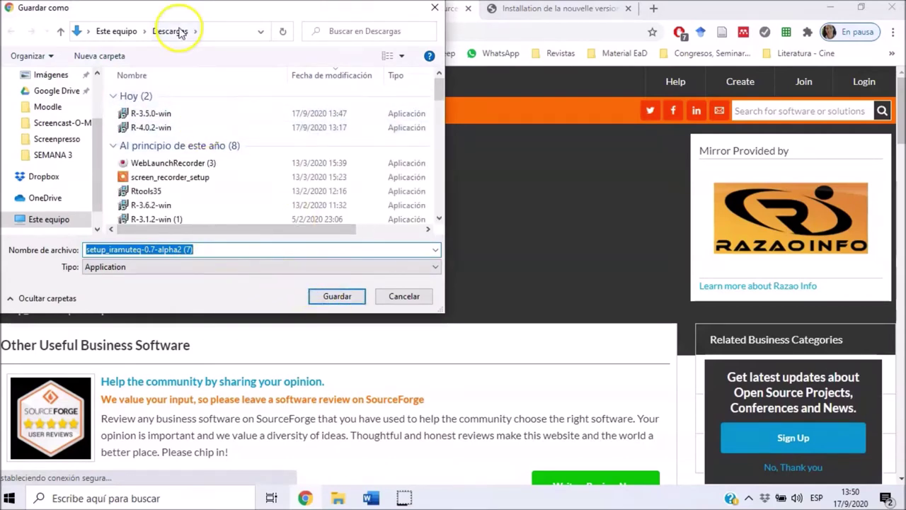
pyautogui.click(337, 297)
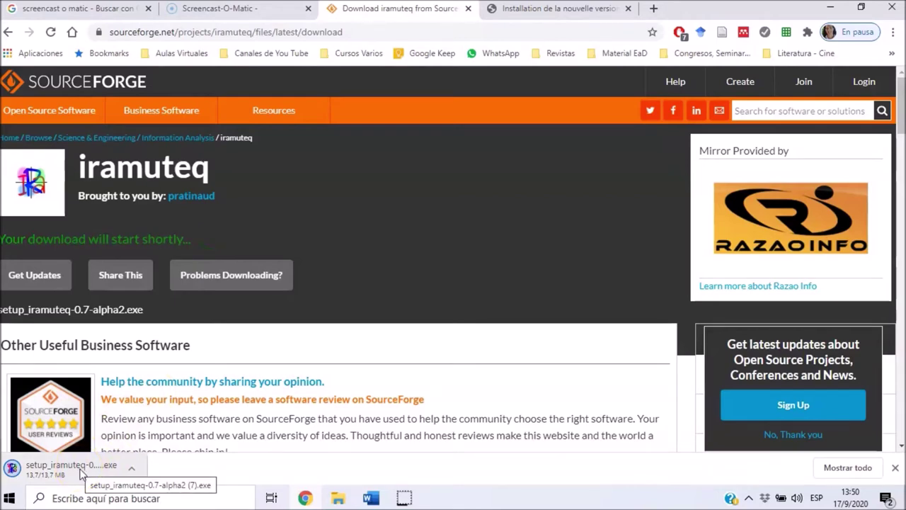
# Run the downloaded iramuteq setup file, accept the installation language and proceed to the license agreement
pyautogui.click(80, 470)
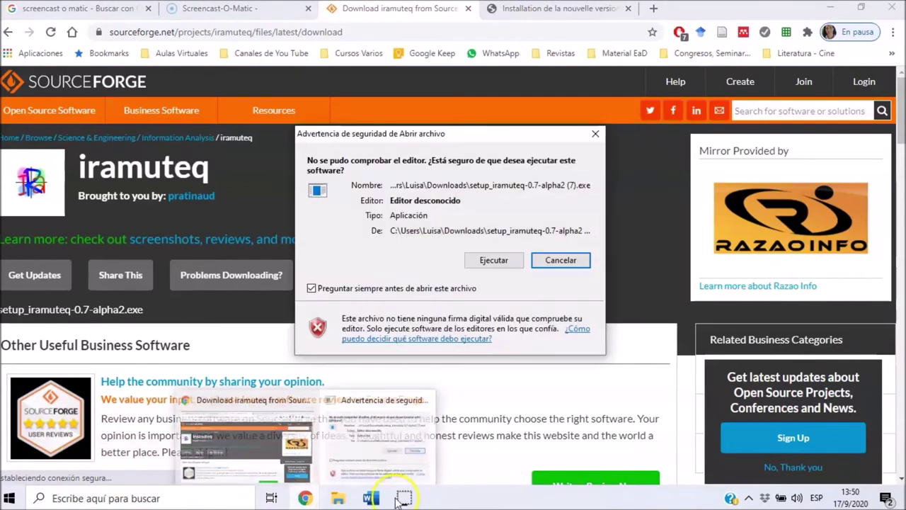
pyautogui.click(494, 260)
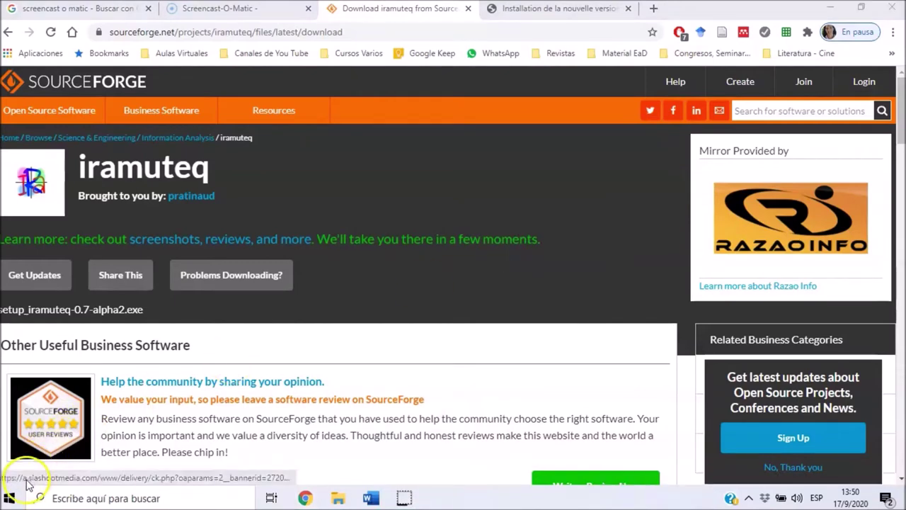
pyautogui.click(472, 276)
pyautogui.click(526, 354)
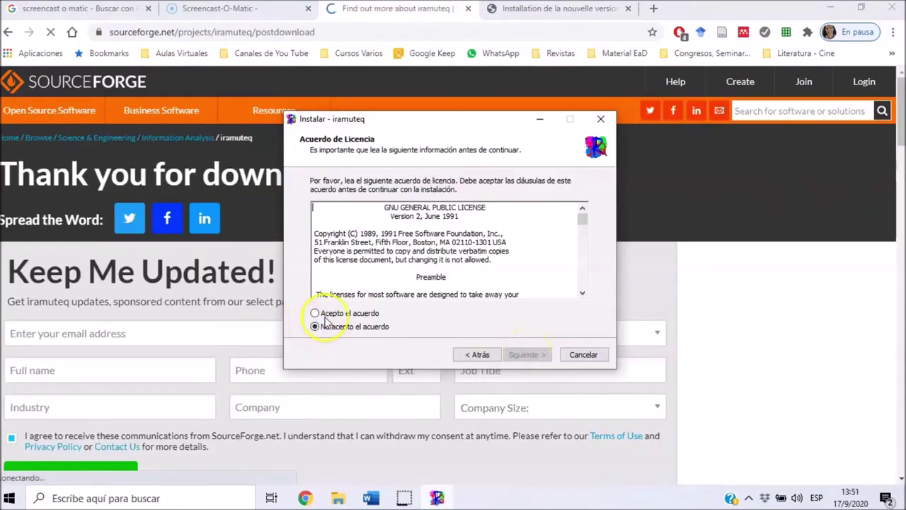
# Accept the license, install iramuteq in C:\Program Files (x86)\iramuteq with a desktop icon, and finish the setup
pyautogui.click(324, 314)
pyautogui.click(524, 354)
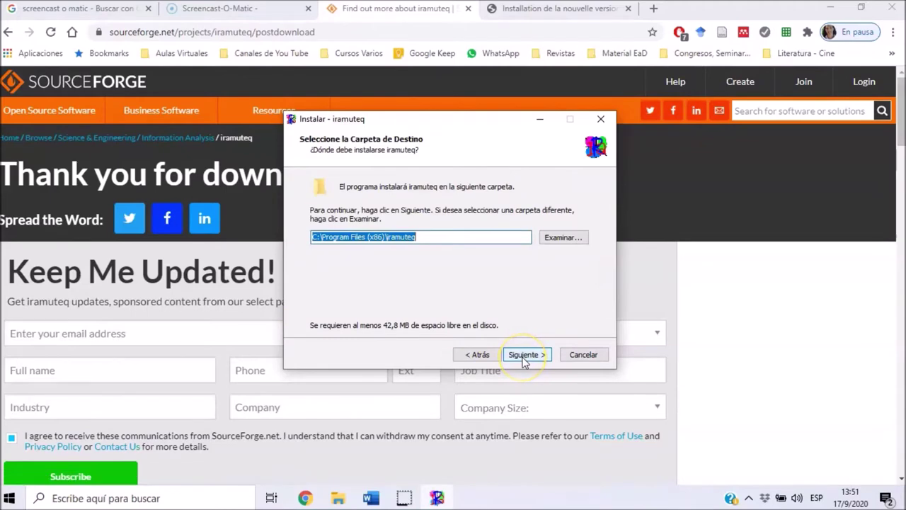
pyautogui.click(525, 354)
pyautogui.click(524, 356)
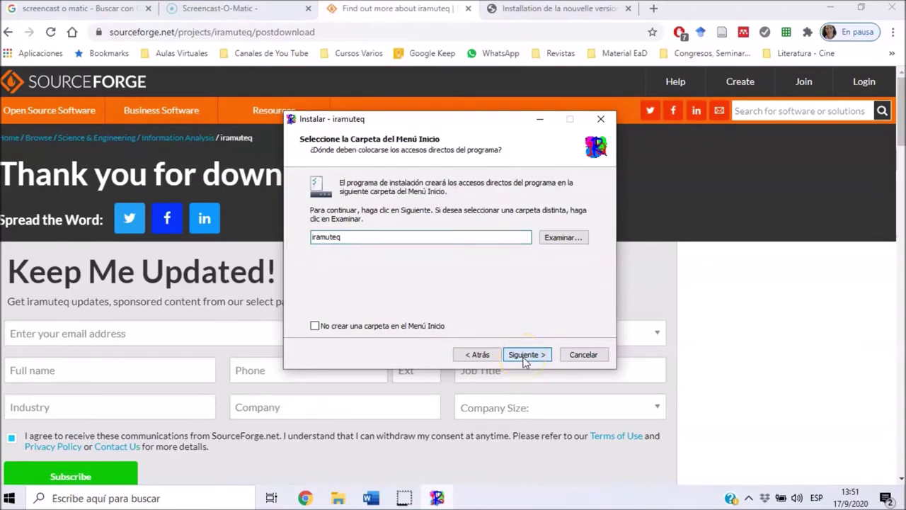
pyautogui.click(349, 222)
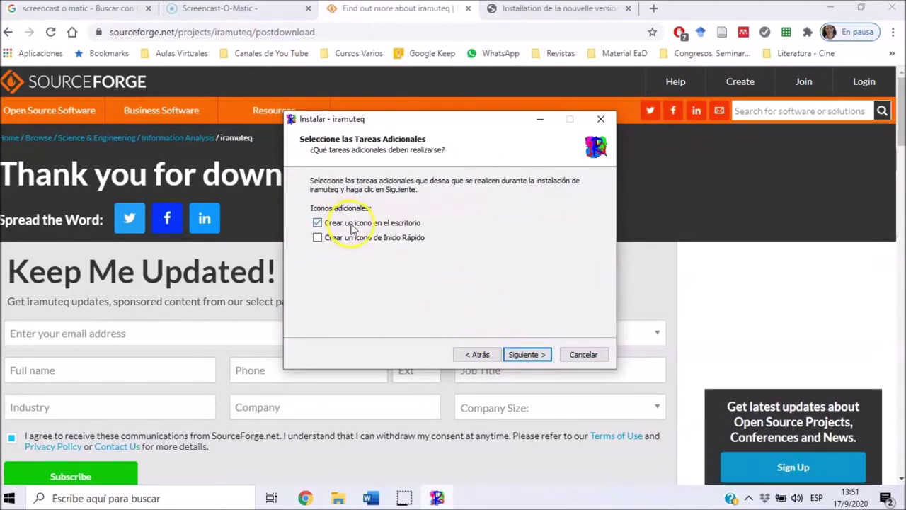
pyautogui.click(521, 355)
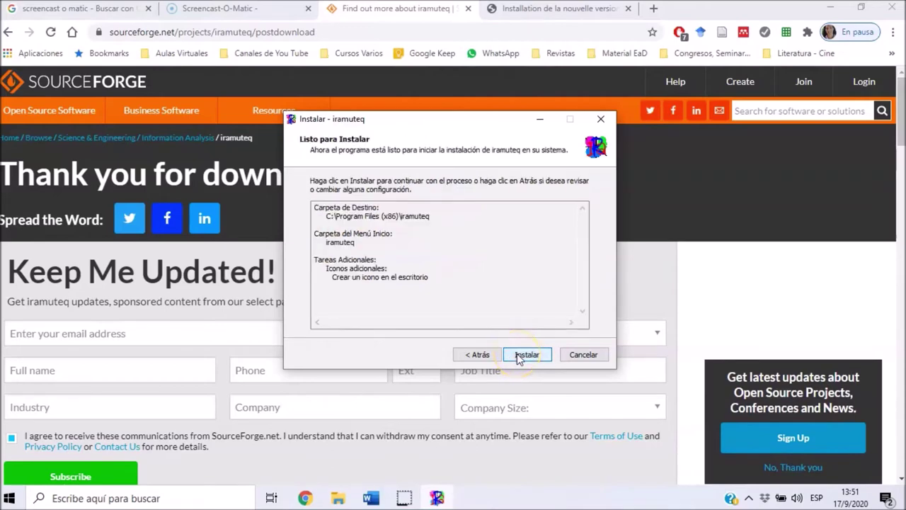
pyautogui.click(526, 355)
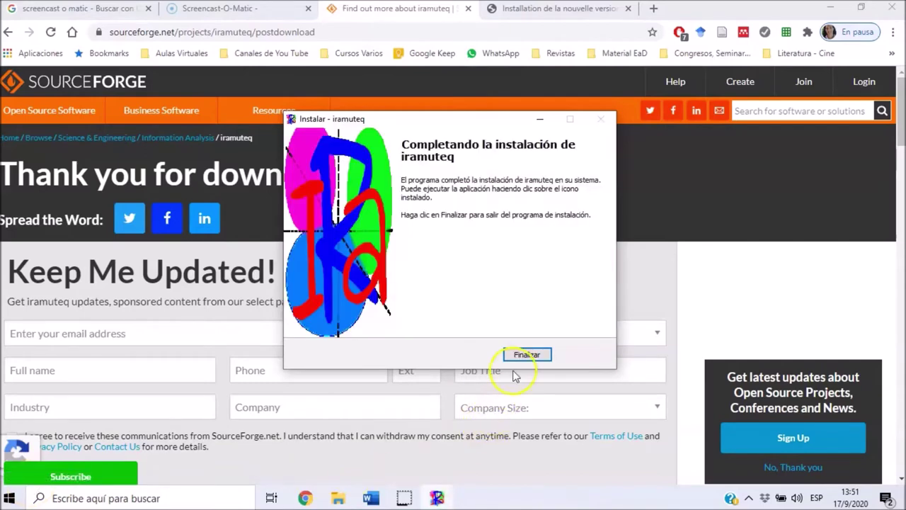
pyautogui.click(526, 355)
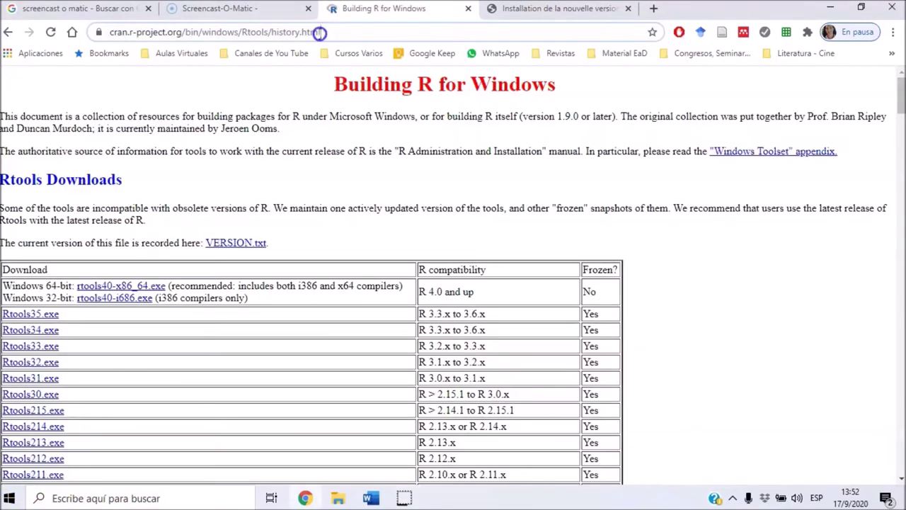
# Download Rtools35.exe from CRAN's Rtools downloads table and save it as Rtools35 (1) in the Descargas folder
pyautogui.moveTo(320, 32); pyautogui.dragTo(111, 31)
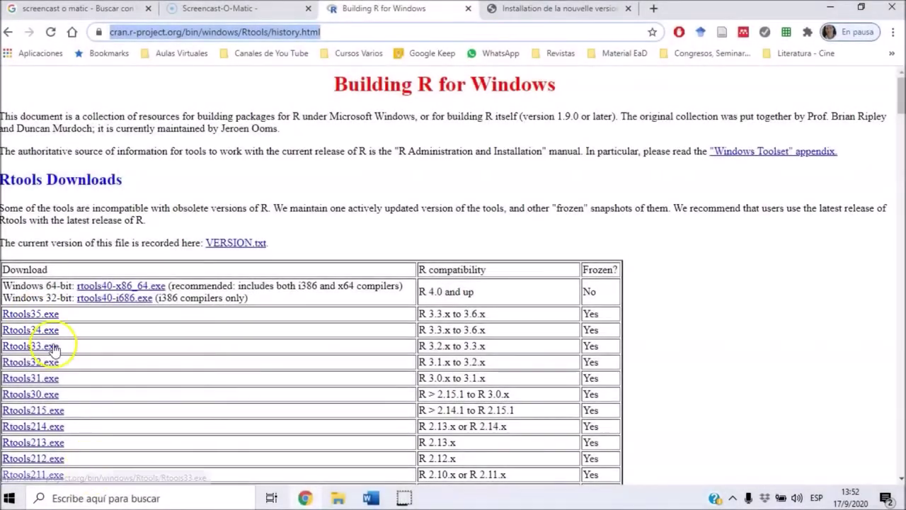
pyautogui.click(34, 316)
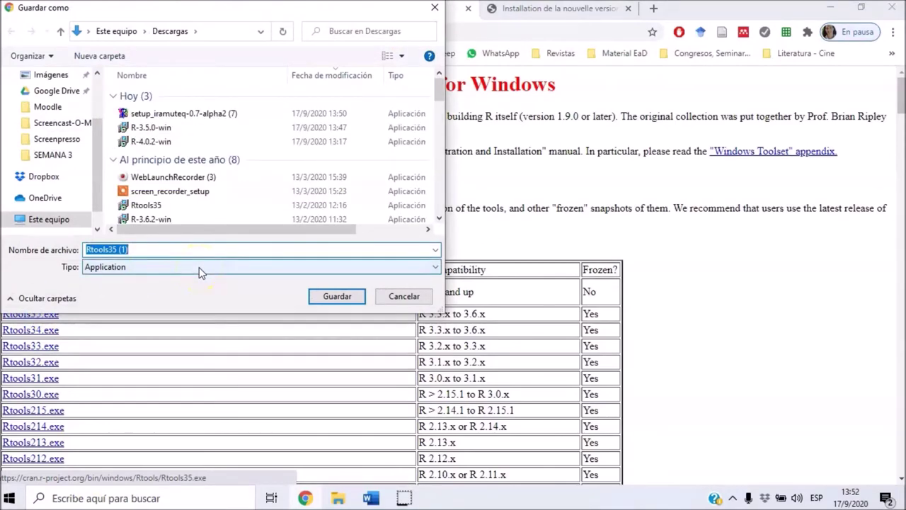
pyautogui.click(338, 298)
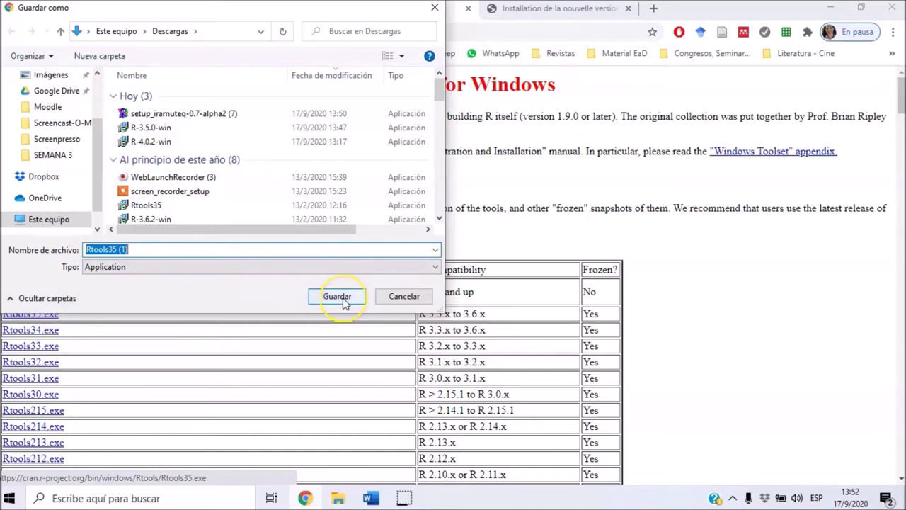
pyautogui.click(337, 296)
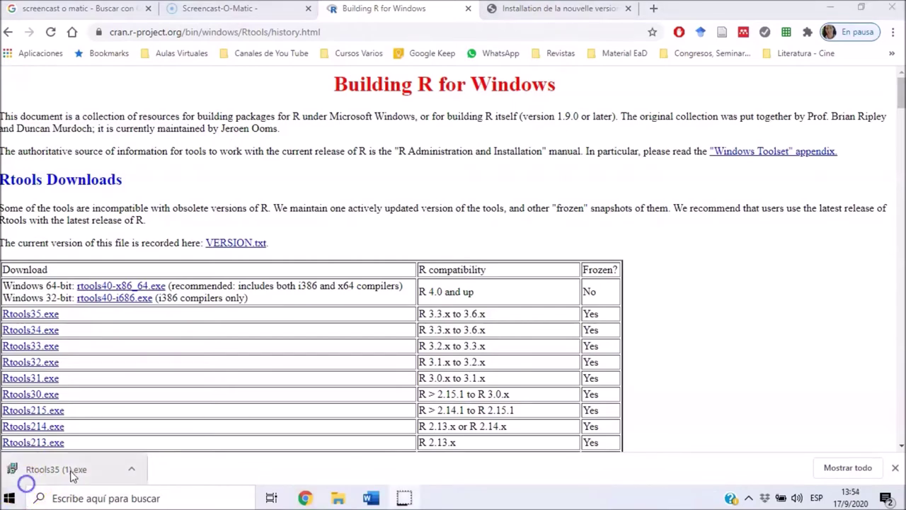
# Run the downloaded Rtools35 (1).exe, allow it through the security warning and choose Español as the installation language
pyautogui.click(73, 473)
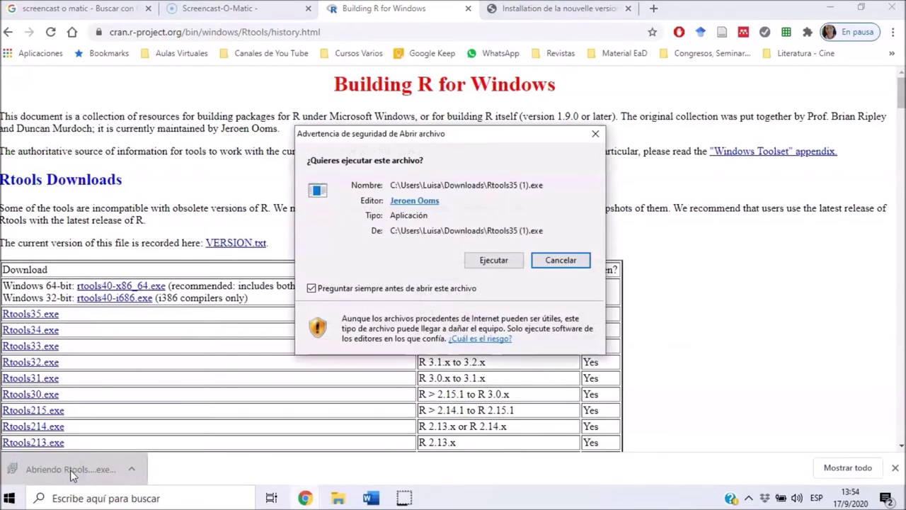
pyautogui.click(489, 262)
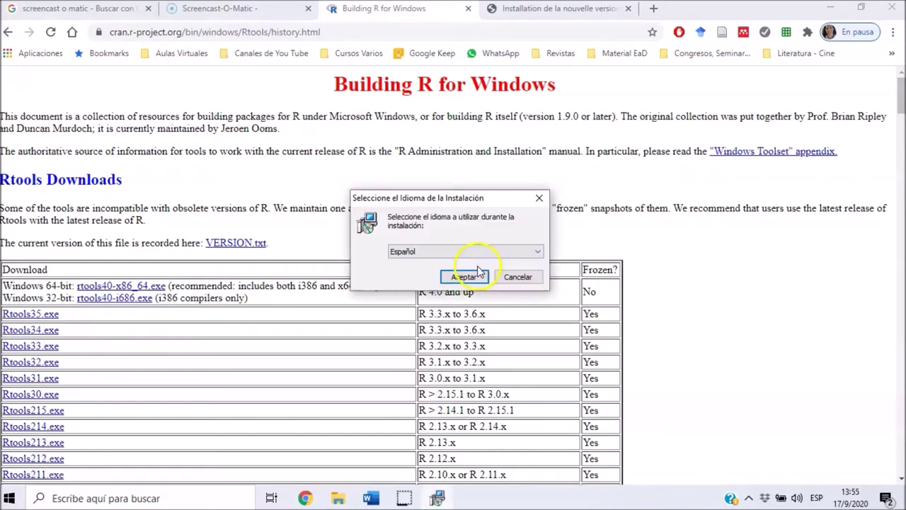
pyautogui.click(468, 276)
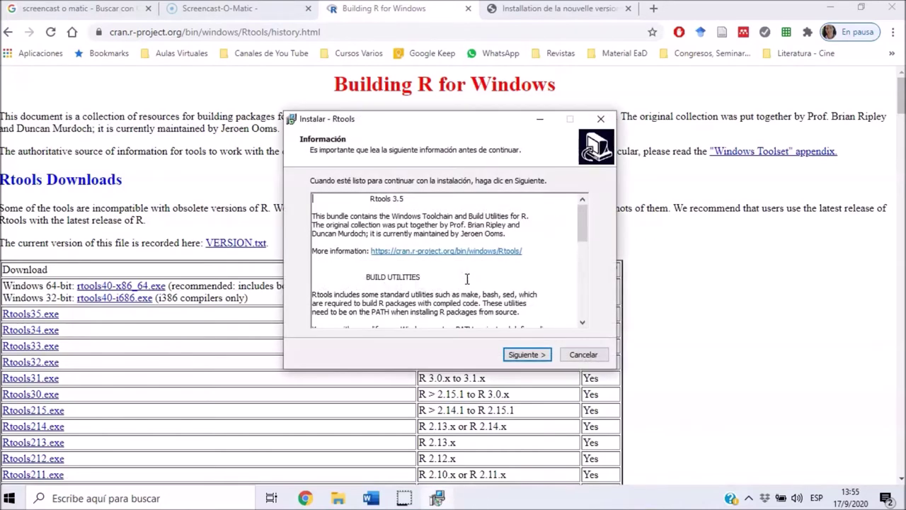
# Set C:\Rtools as the Rtools destination folder and accept the recommended components for building R packages from source
pyautogui.click(524, 356)
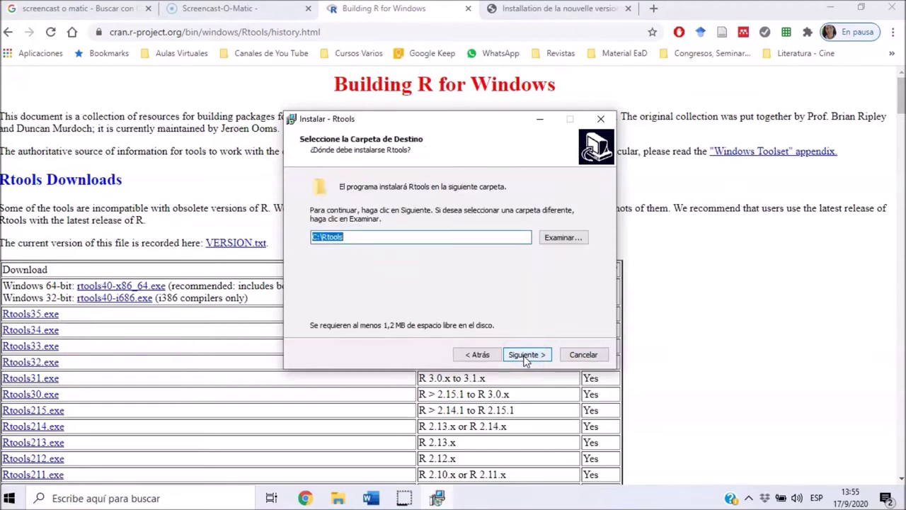
pyautogui.click(525, 356)
pyautogui.click(522, 356)
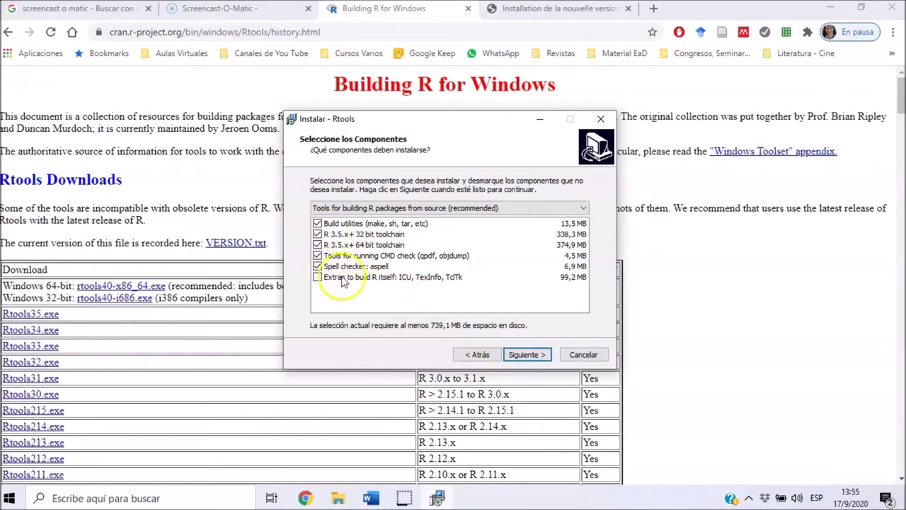
pyautogui.click(526, 356)
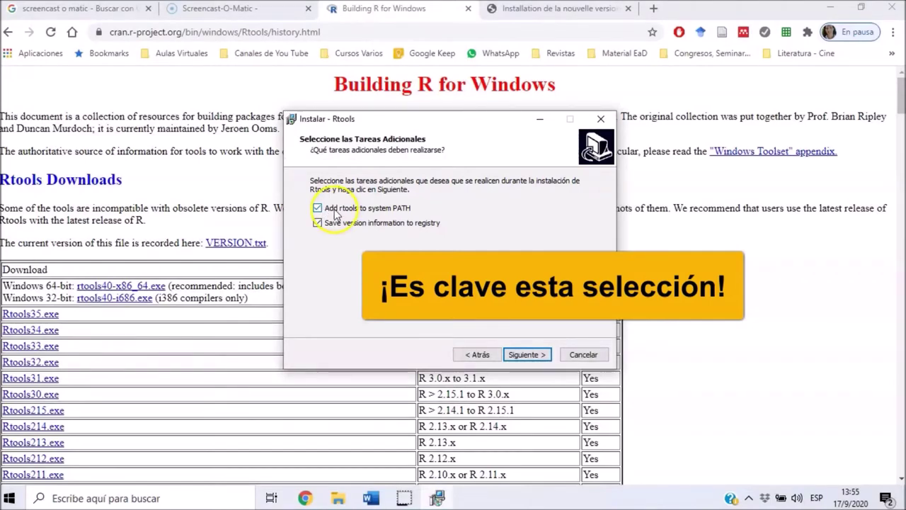
# Enable adding rtools to the system PATH and saving version information to the registry, then install Rtools and finish the setup
pyautogui.click(525, 355)
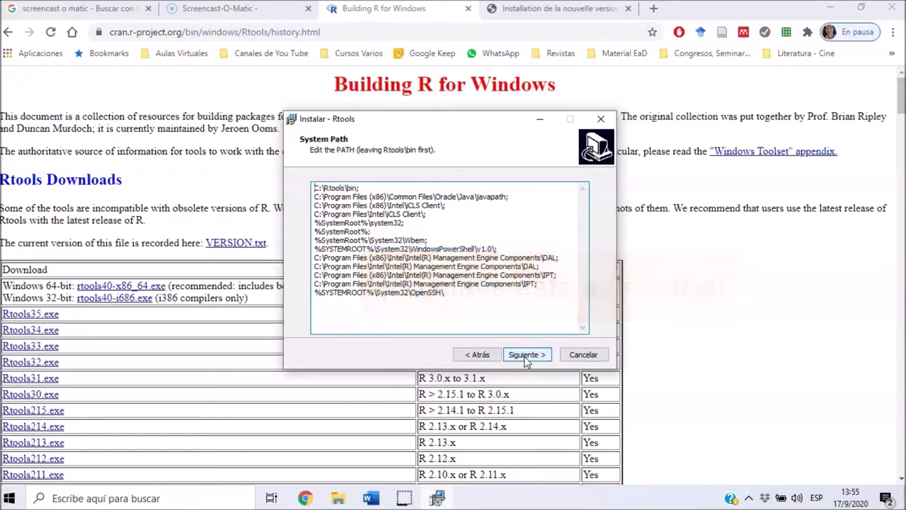
pyautogui.click(527, 356)
pyautogui.click(526, 356)
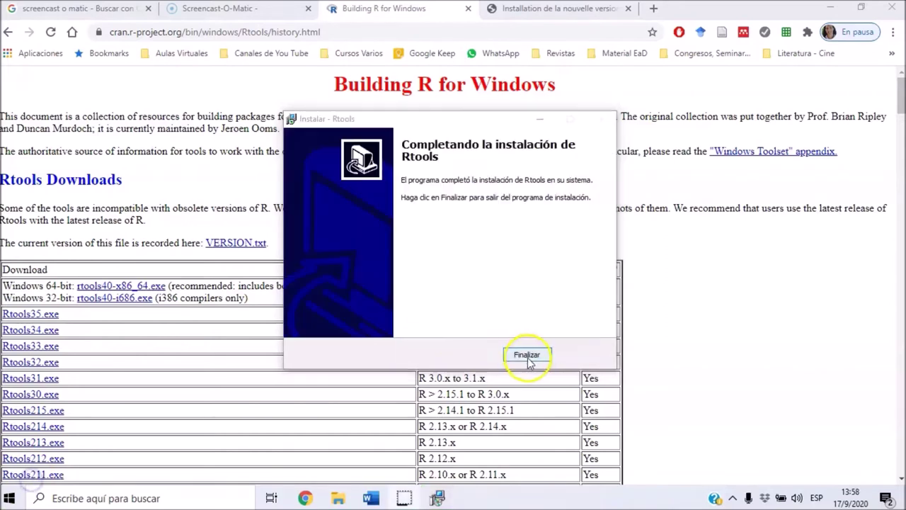
pyautogui.click(529, 358)
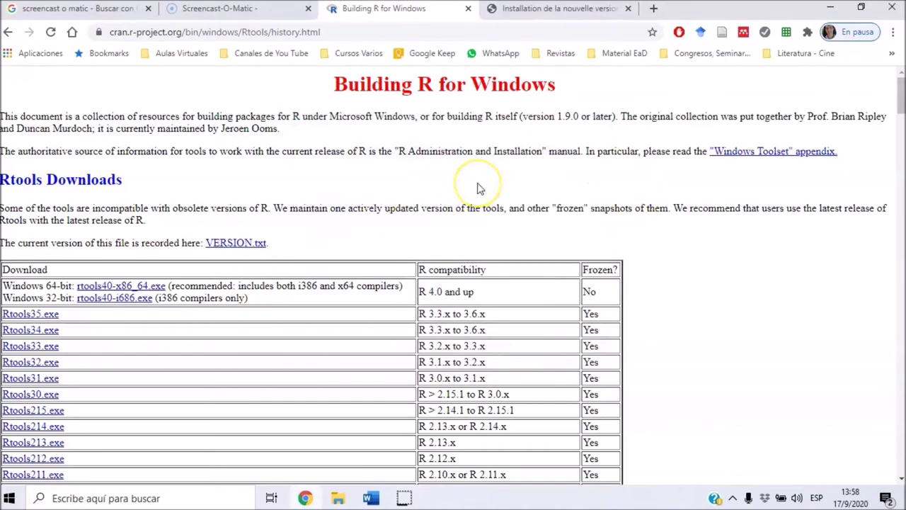
# Download the new Rgraph.R script from the IRaMuTeQ installation page and save it as Rgraph in the Descargas folder
pyautogui.click(560, 12)
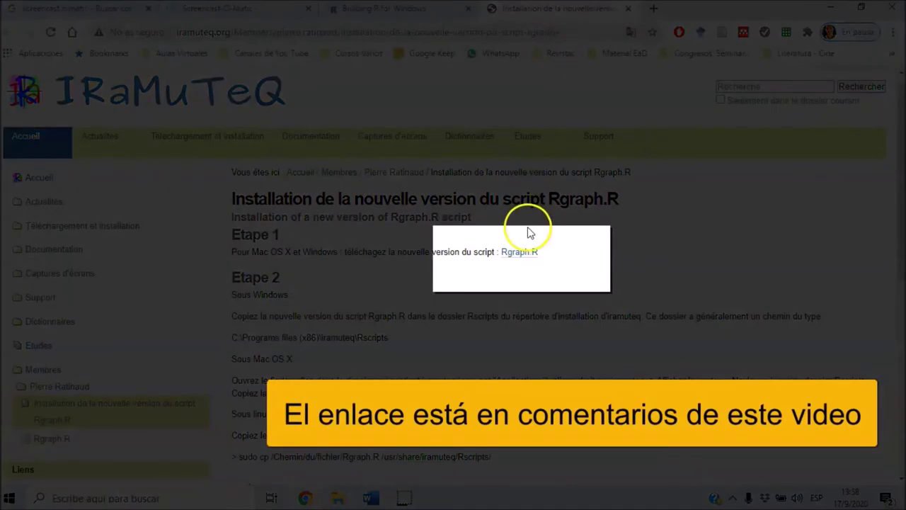
pyautogui.click(520, 253)
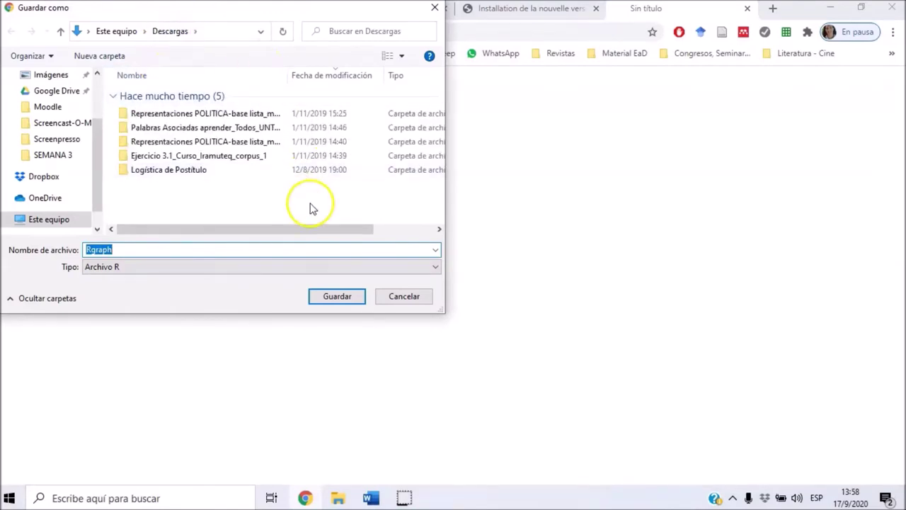
pyautogui.click(338, 296)
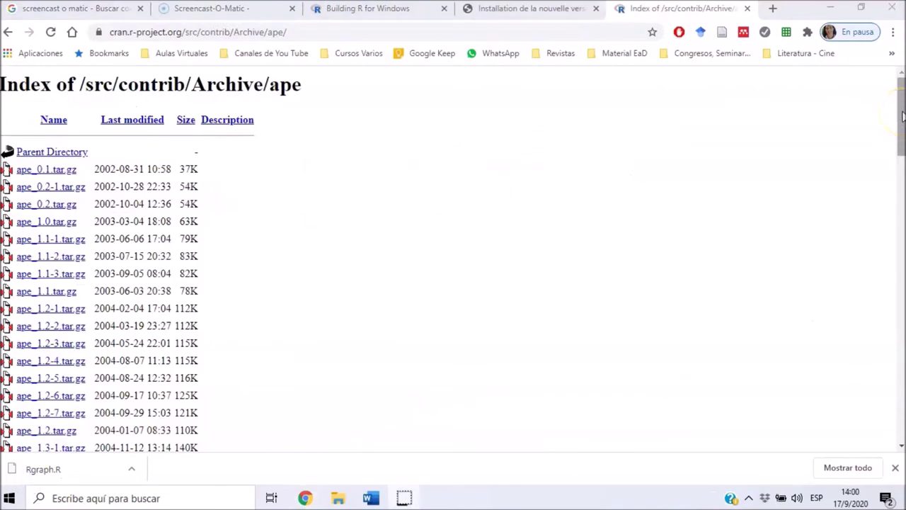
# Download ape_3.5.tar.gz from CRAN's ape archive and save it as ape_3.5 (1).tar in the Descargas folder
pyautogui.moveTo(903, 116); pyautogui.dragTo(902, 397)
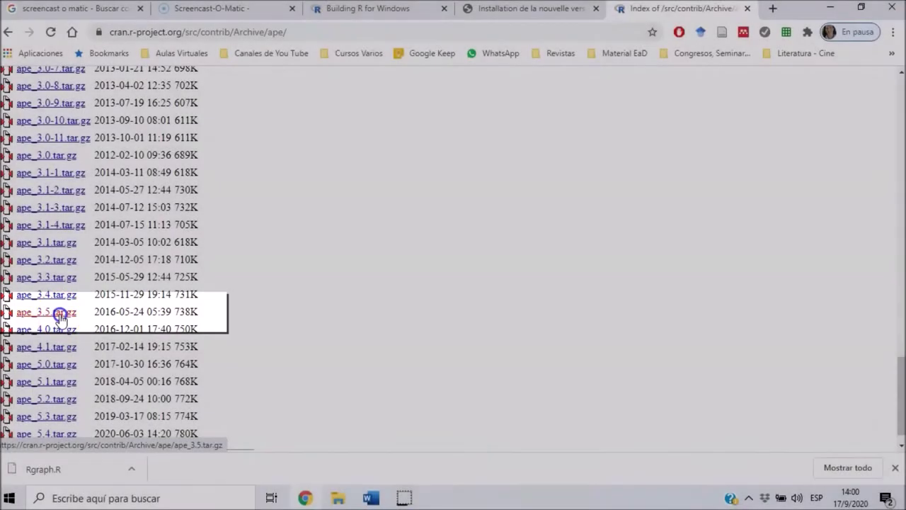
pyautogui.click(62, 312)
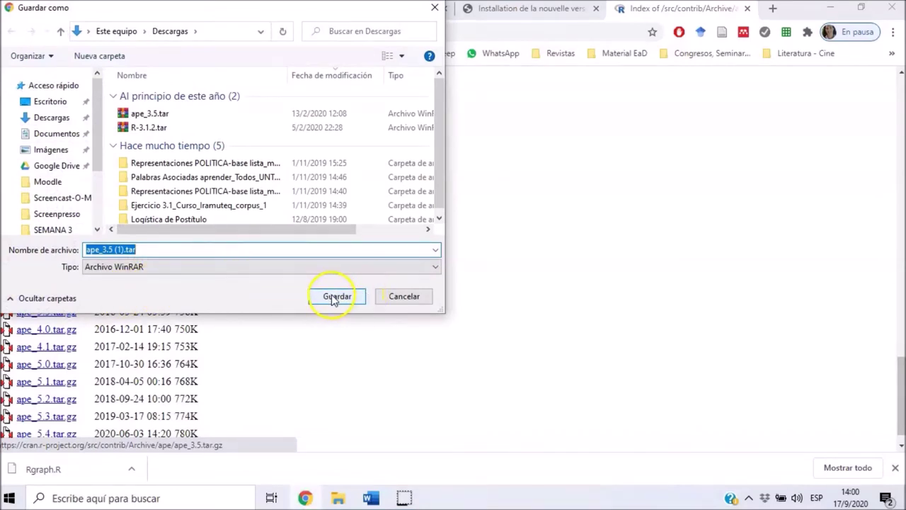
pyautogui.click(334, 298)
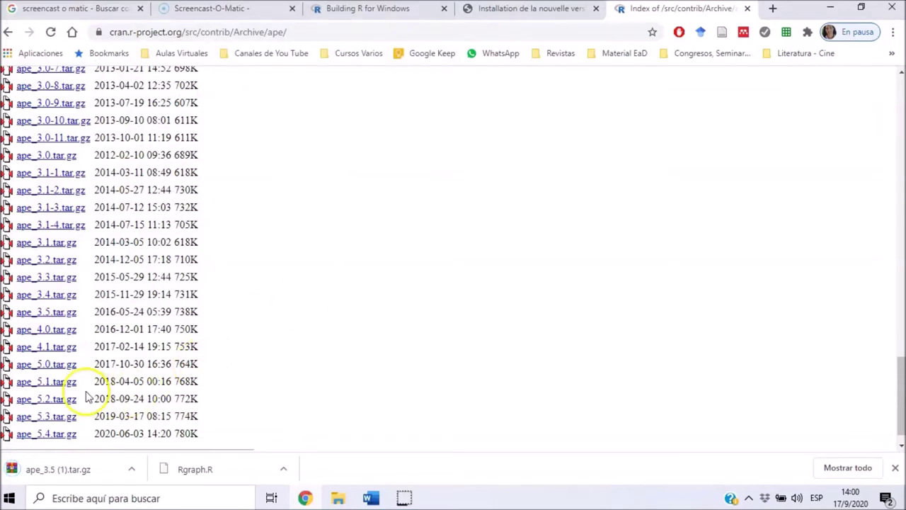
pyautogui.click(32, 473)
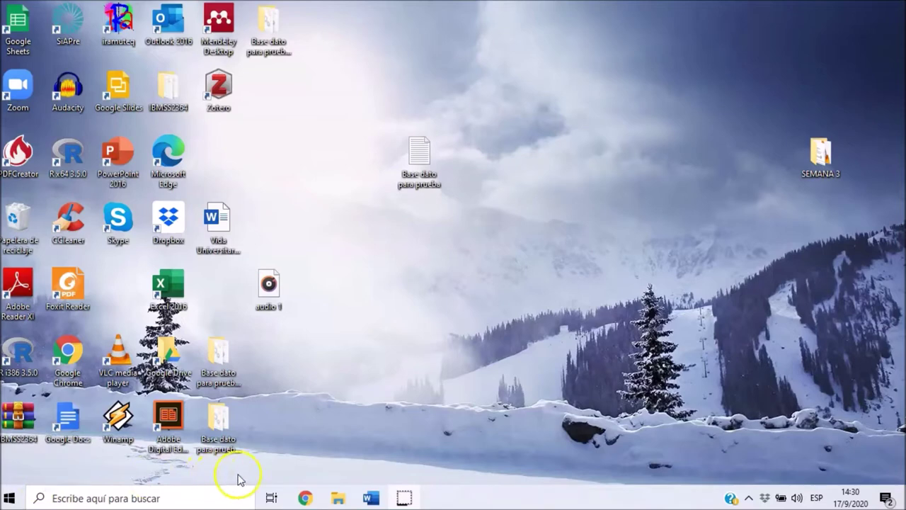
# Switch to File Explorer and open the Rscripts folder in C:\Archivos de programa (x86)\iramuteq
pyautogui.click(343, 501)
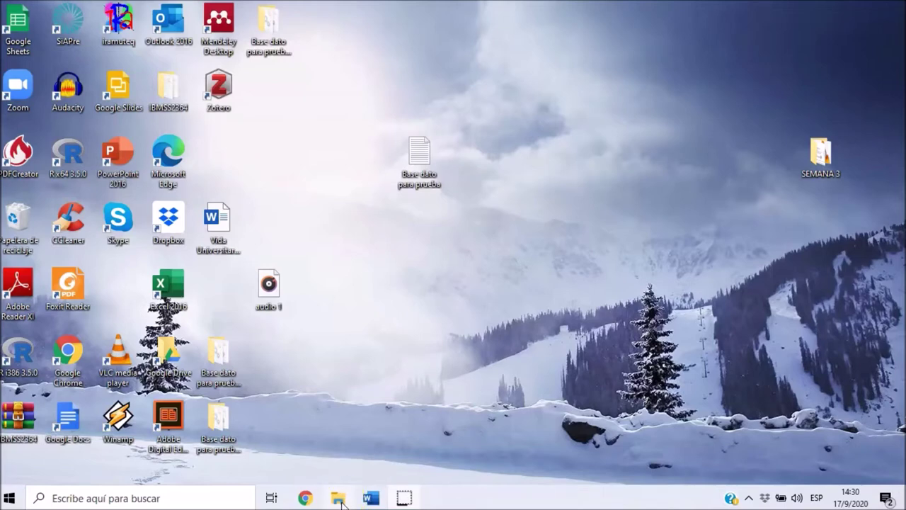
pyautogui.click(342, 501)
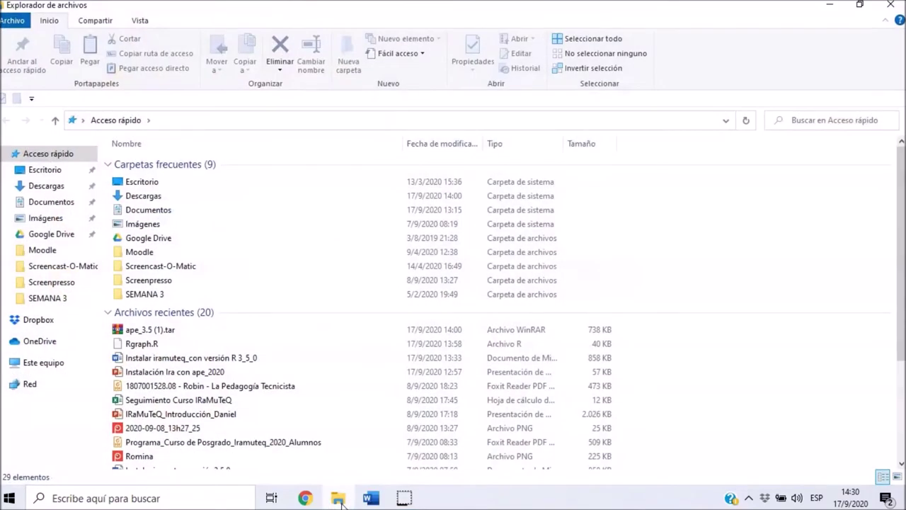
pyautogui.click(41, 365)
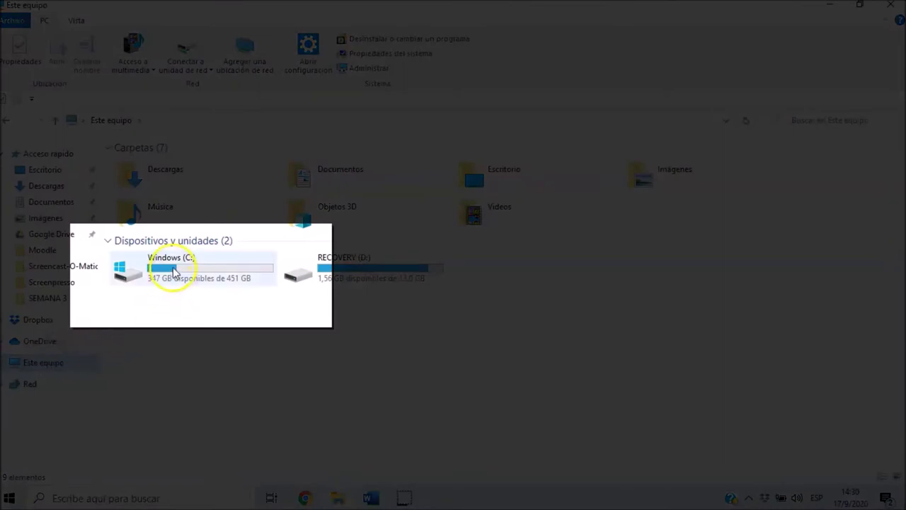
pyautogui.doubleClick(174, 270)
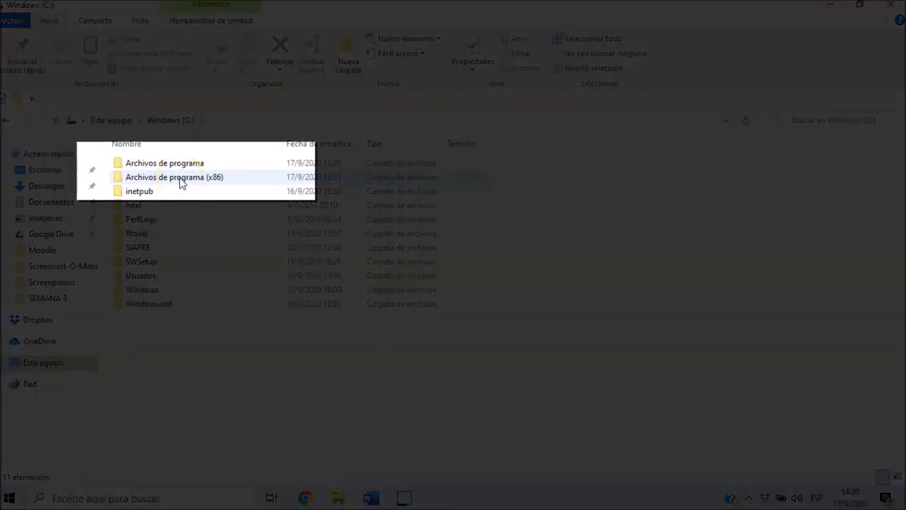
pyautogui.click(181, 179)
pyautogui.doubleClick(181, 178)
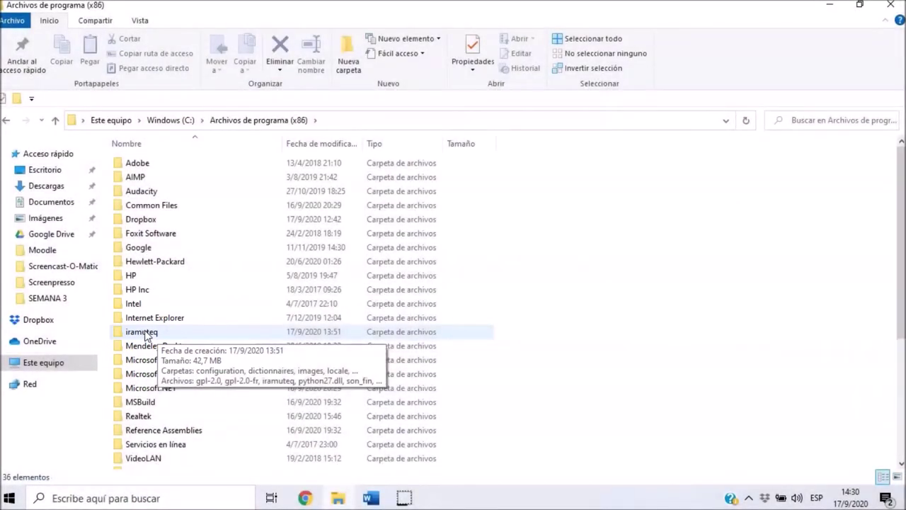
pyautogui.doubleClick(145, 333)
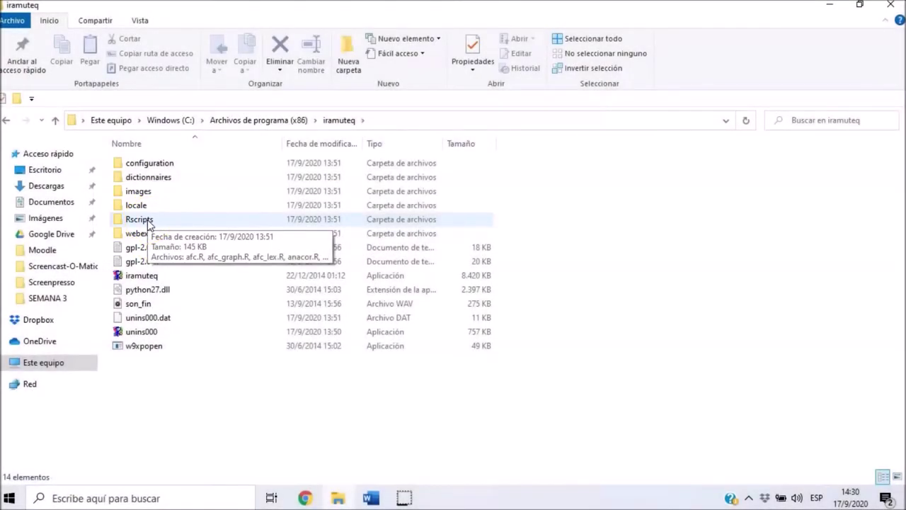
pyautogui.doubleClick(139, 220)
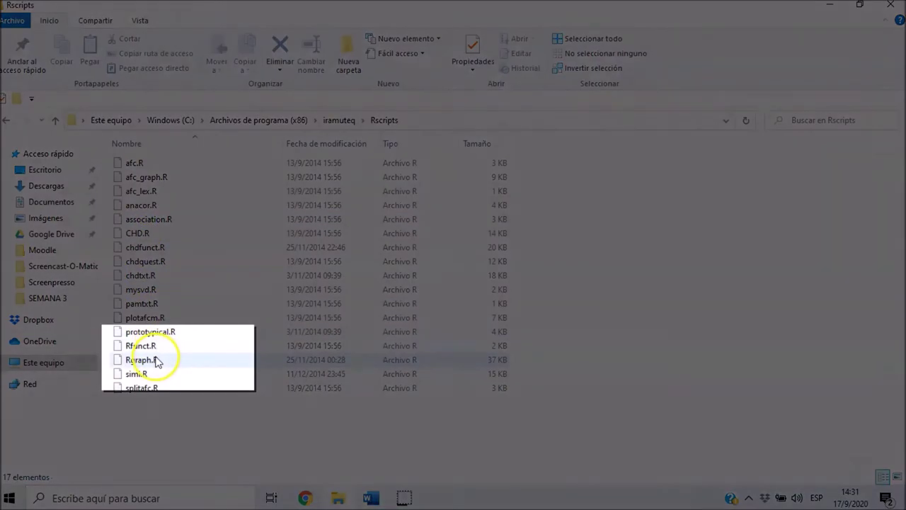
# Delete the original Rgraph.R file from iramuteq's Rscripts folder
pyautogui.click(152, 359)
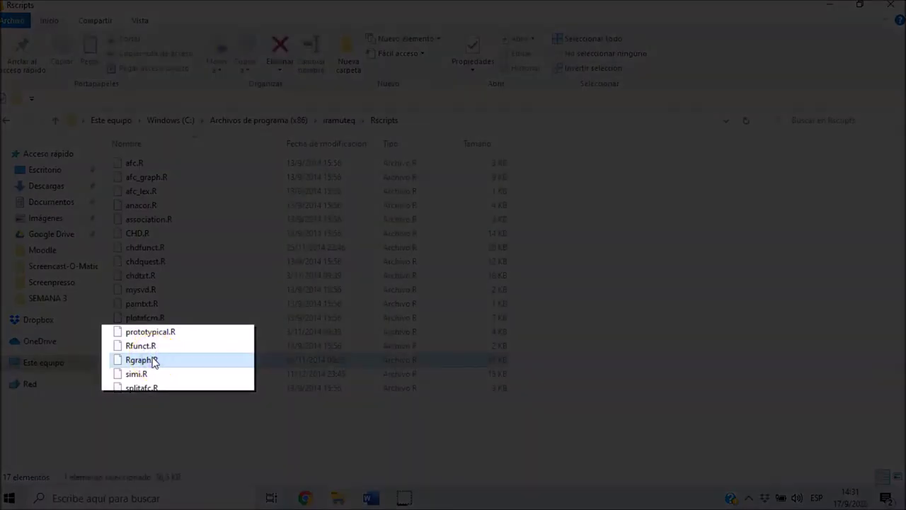
pyautogui.rightClick(153, 360)
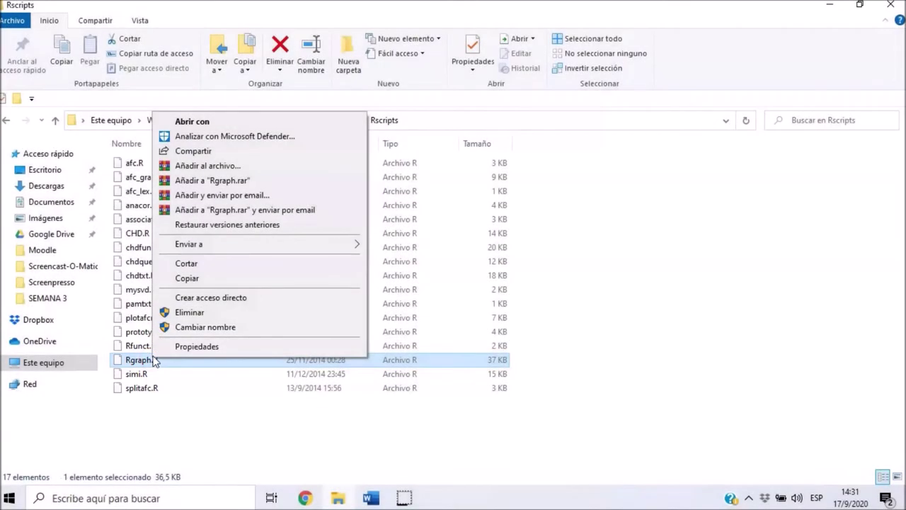
pyautogui.click(196, 316)
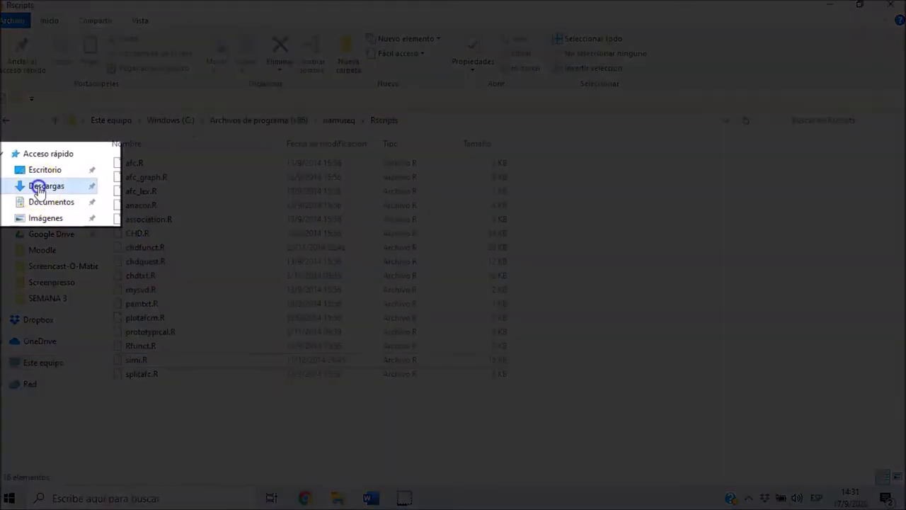
# Cut the downloaded Rgraph.R file from the Descargas folder
pyautogui.click(39, 186)
pyautogui.click(147, 201)
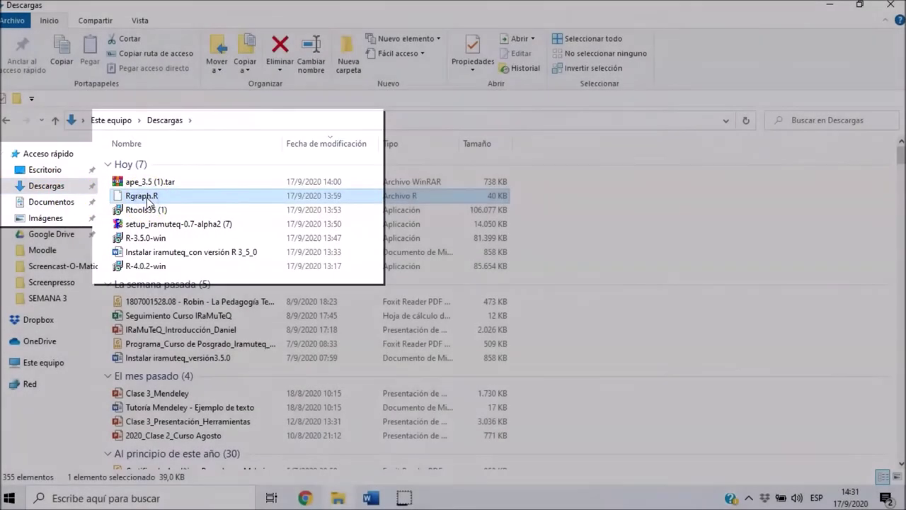
pyautogui.rightClick(147, 201)
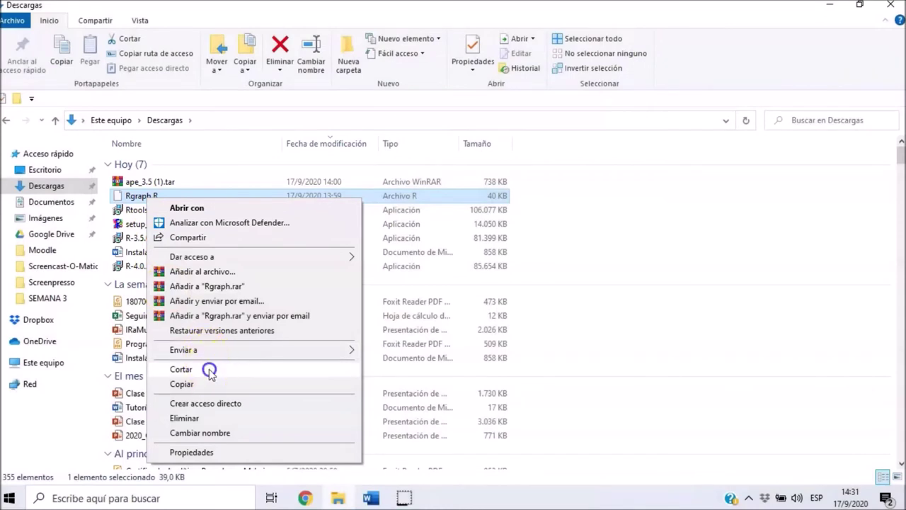
pyautogui.click(209, 371)
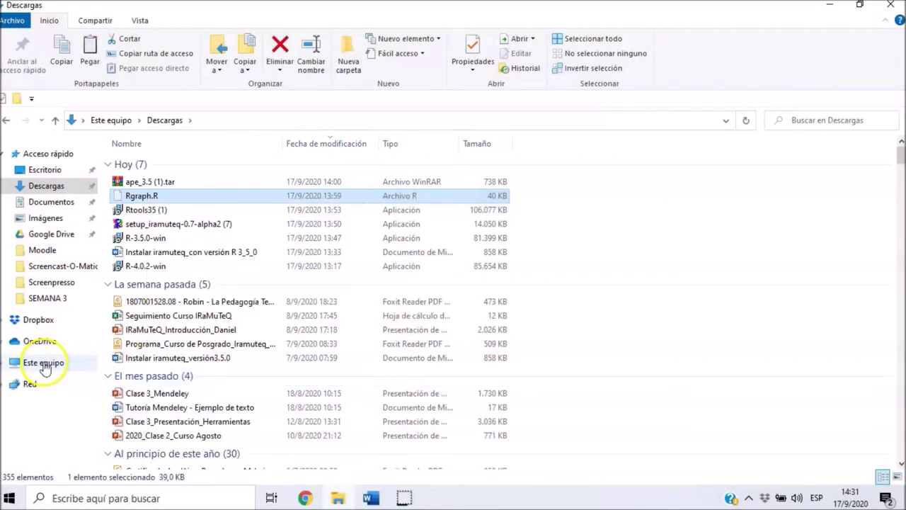
# Paste the cut Rgraph.R into C:\Archivos de programa (x86)\iramuteq\Rscripts, granting administrator permission for the move
pyautogui.click(44, 364)
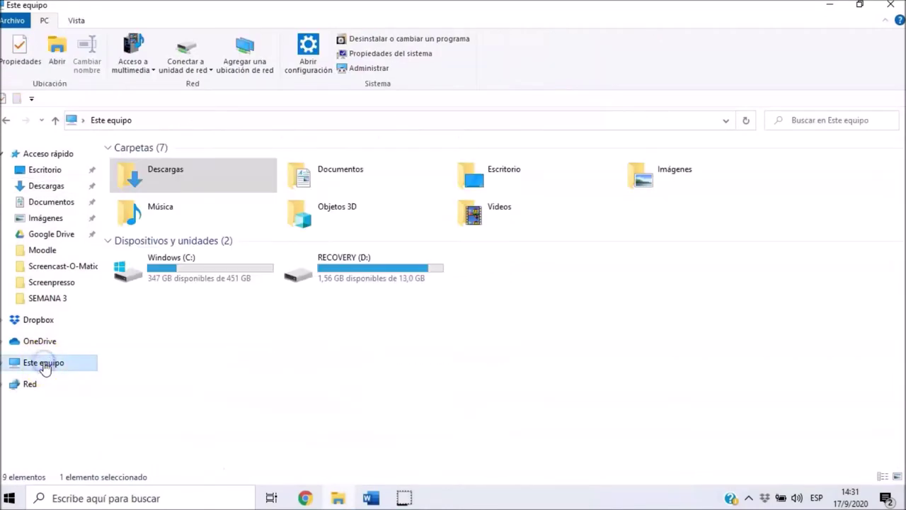
pyautogui.doubleClick(214, 280)
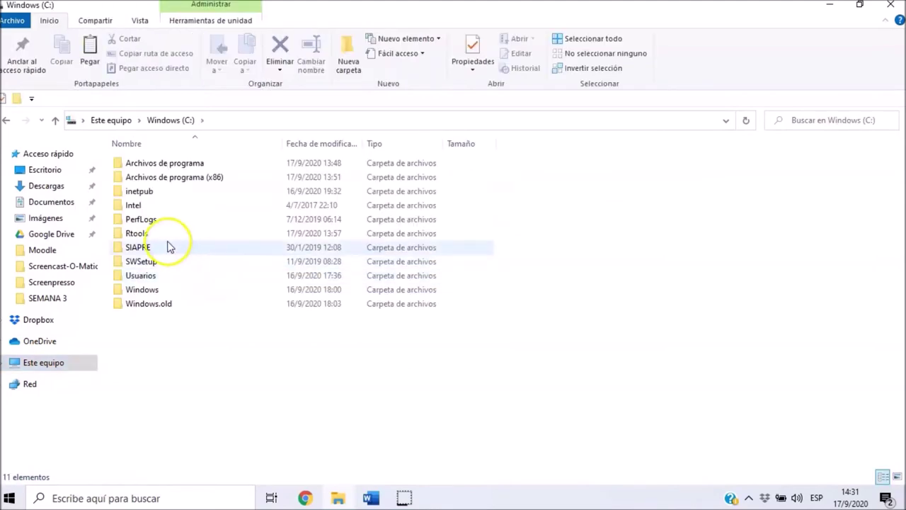
pyautogui.doubleClick(192, 177)
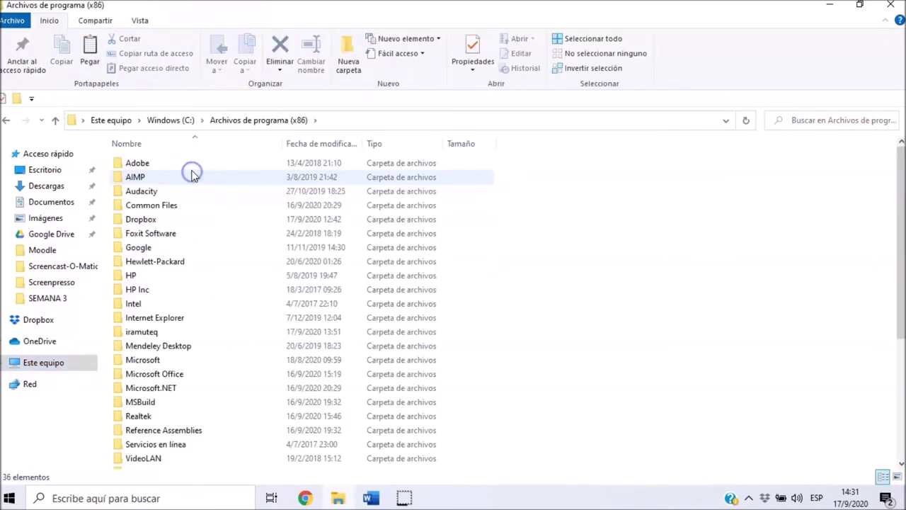
pyautogui.doubleClick(159, 331)
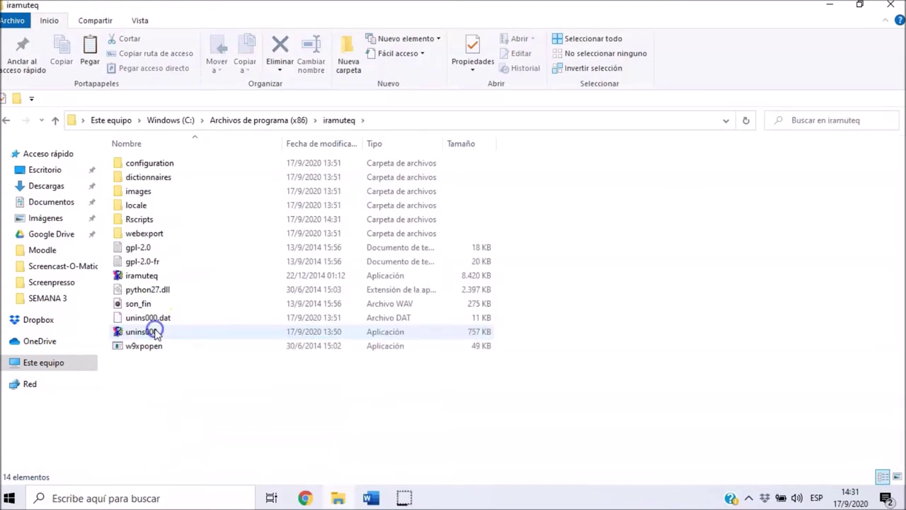
pyautogui.doubleClick(145, 218)
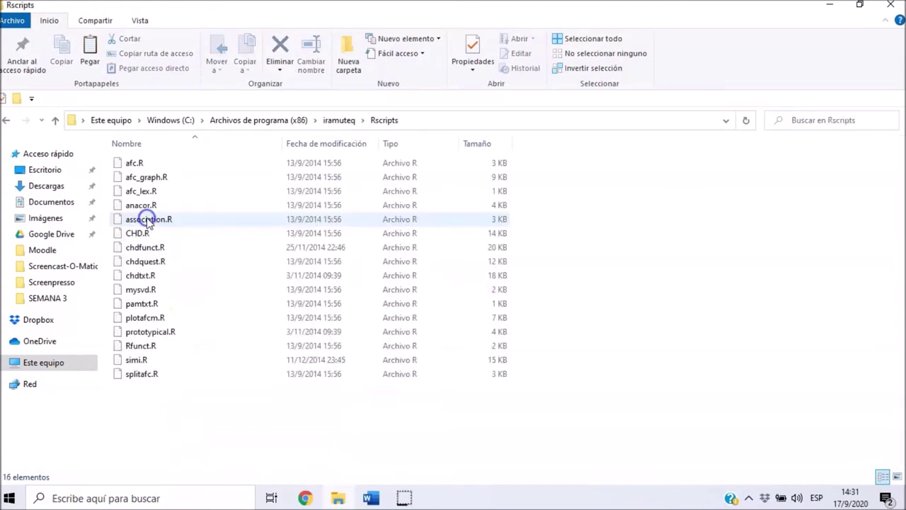
pyautogui.rightClick(242, 392)
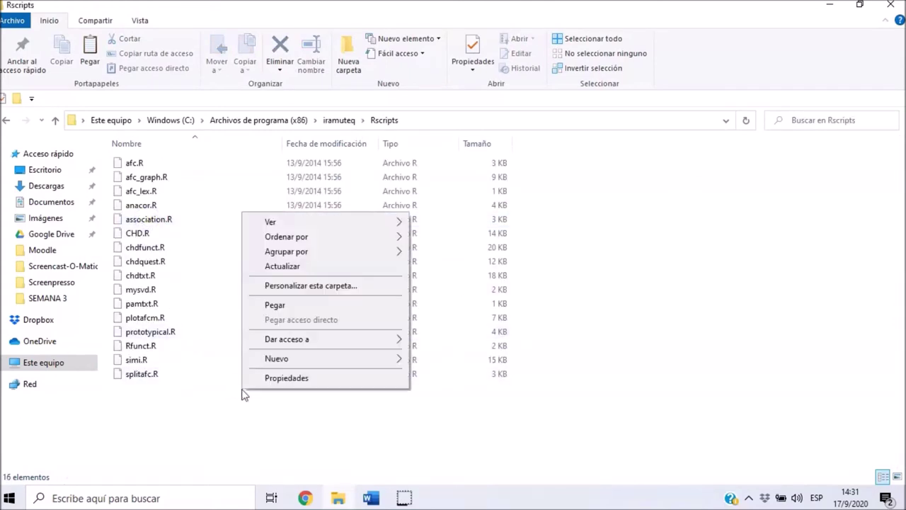
pyautogui.click(278, 305)
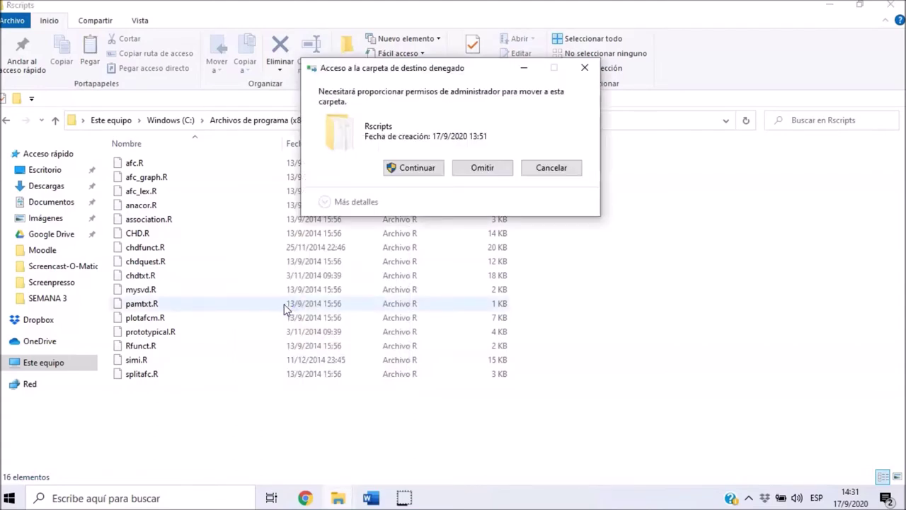
pyautogui.click(426, 175)
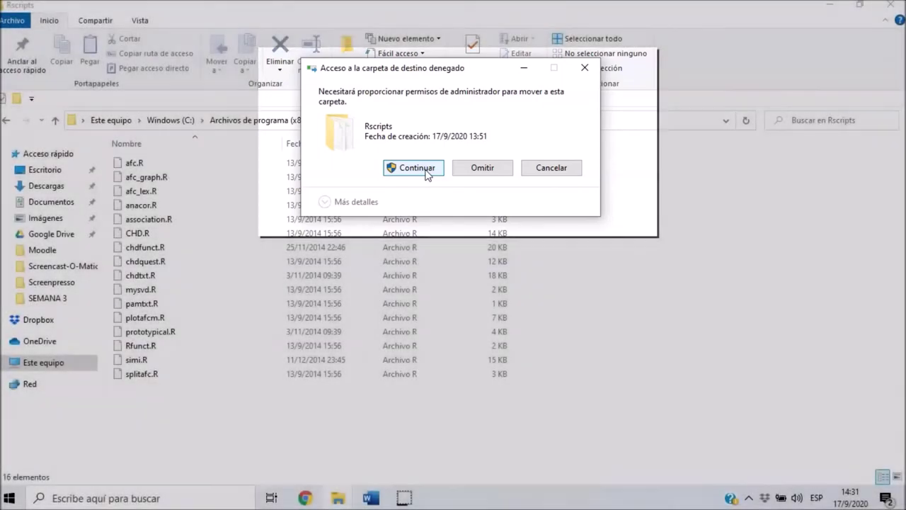
pyautogui.click(427, 174)
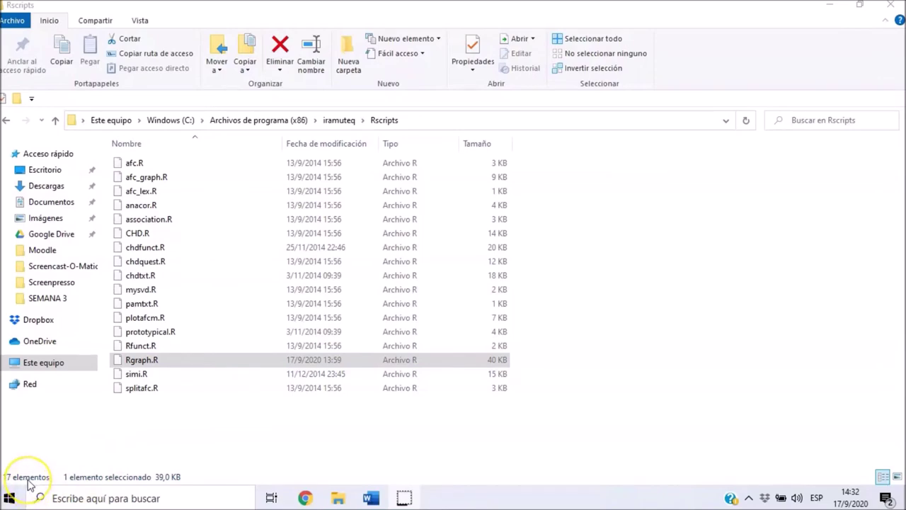
# Launch IRaMuTeQ from the desktop and check the R executable path in its preferences
pyautogui.press('super+d')
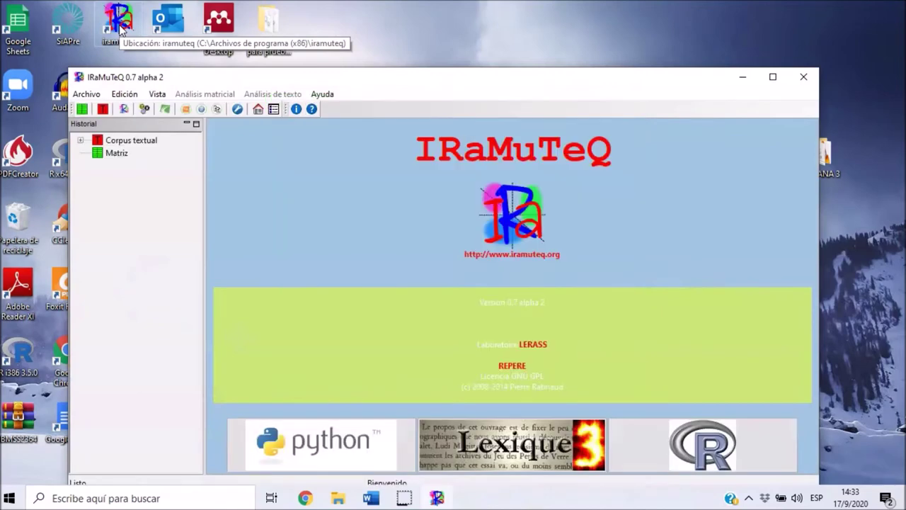
pyautogui.click(122, 96)
pyautogui.moveTo(97, 102)
pyautogui.moveTo(125, 94)
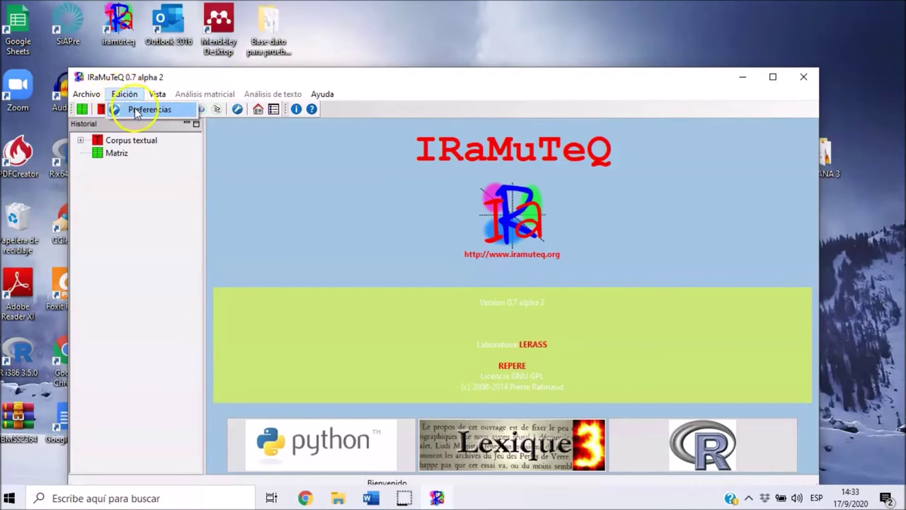
pyautogui.click(138, 112)
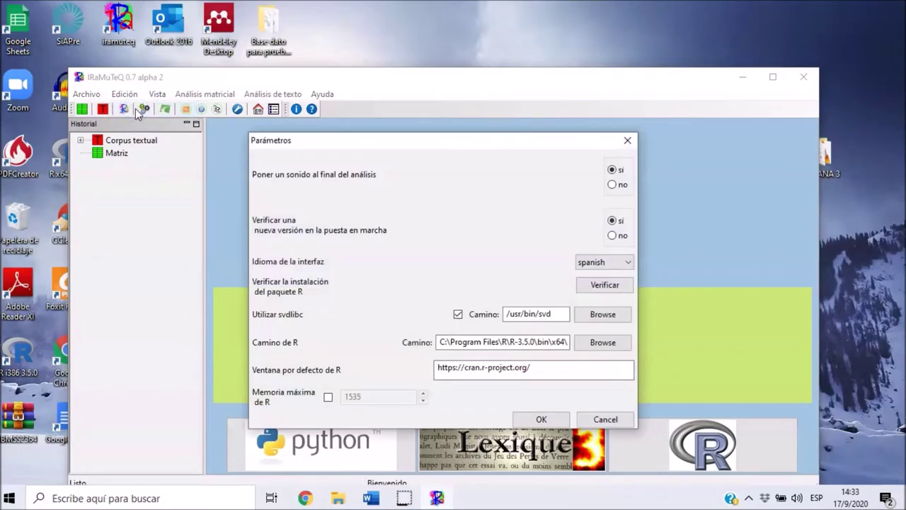
pyautogui.moveTo(450, 342); pyautogui.dragTo(568, 342)
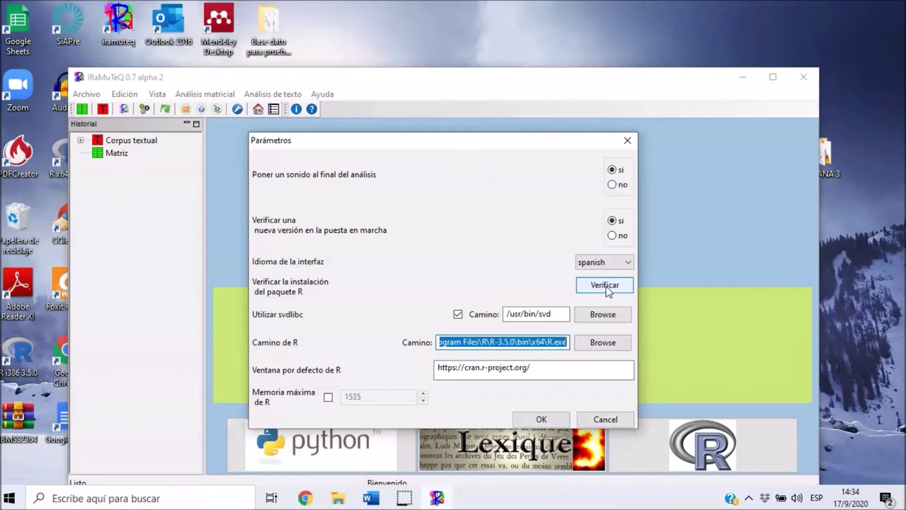
pyautogui.click(627, 140)
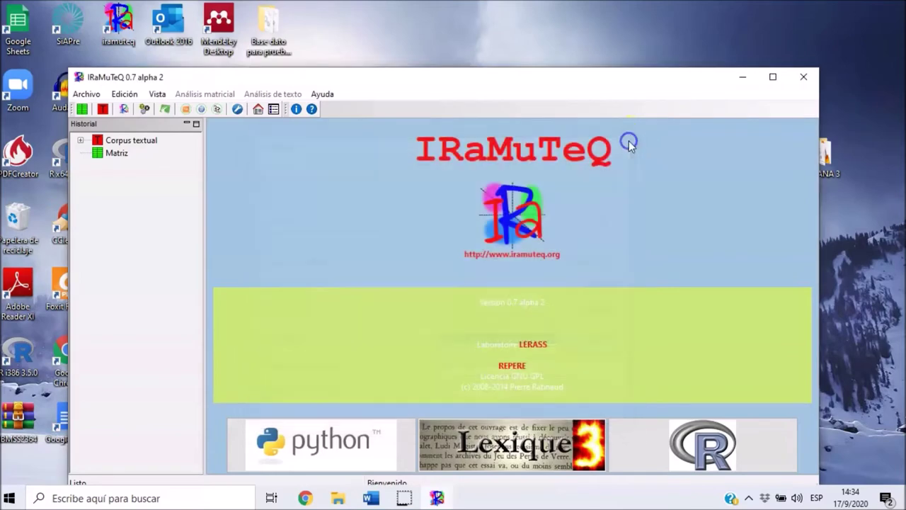
# Verify the R package installation from IRaMuTeQ's preferences and accept the automatic installation of the missing libraries
pyautogui.click(125, 93)
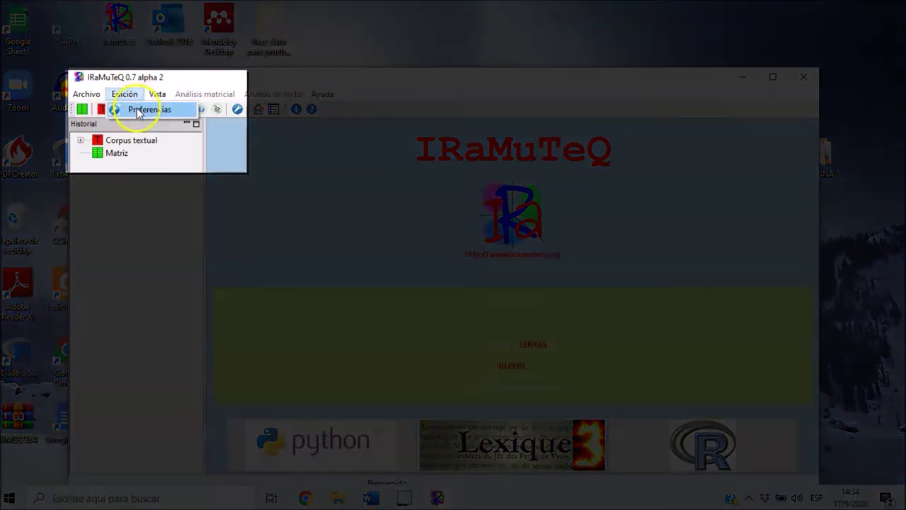
pyautogui.click(138, 109)
pyautogui.moveTo(439, 343); pyautogui.dragTo(573, 361)
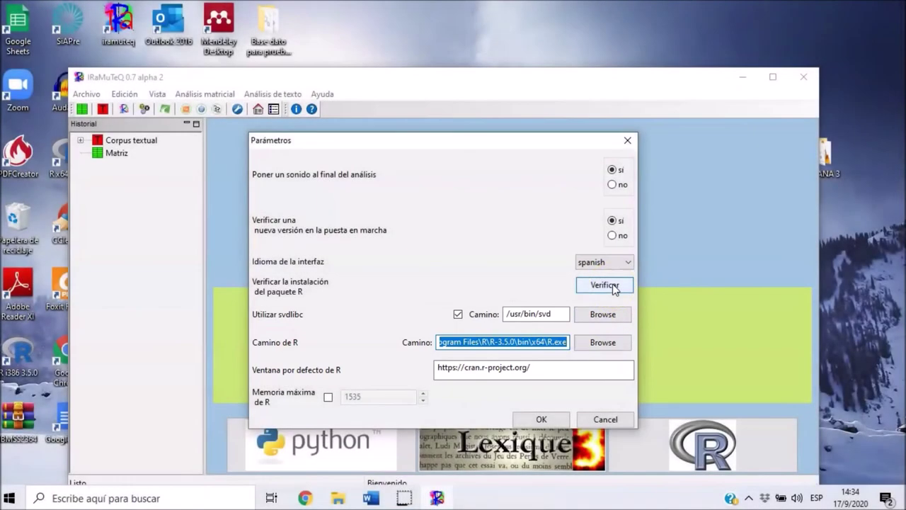
pyautogui.click(607, 284)
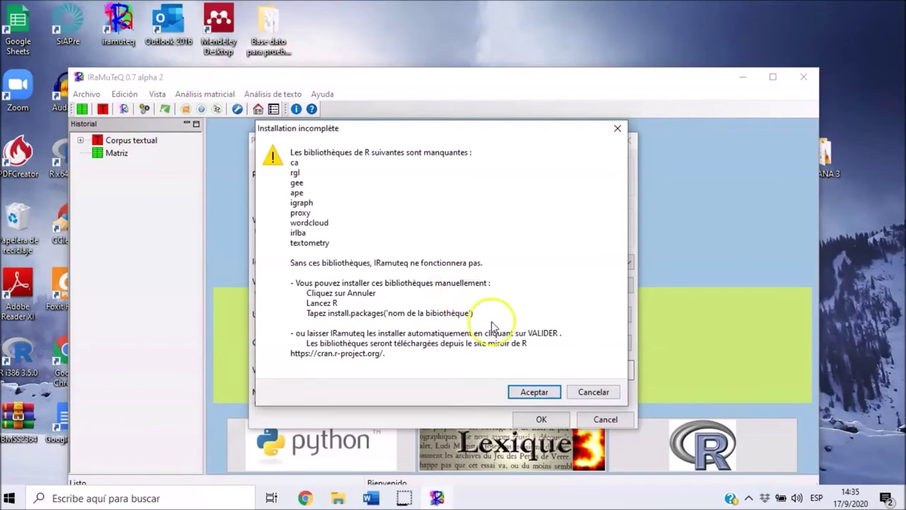
pyautogui.click(535, 393)
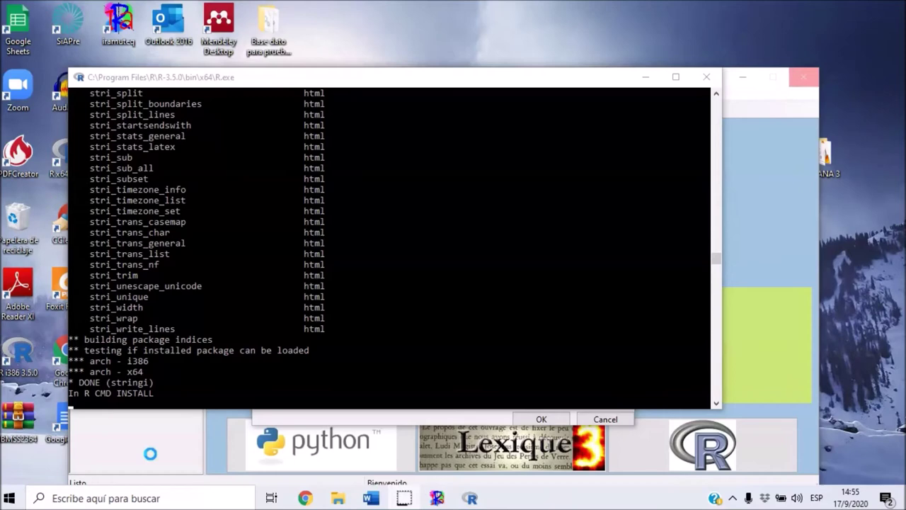
# Run the R package verification again from the preferences
pyautogui.click(139, 454)
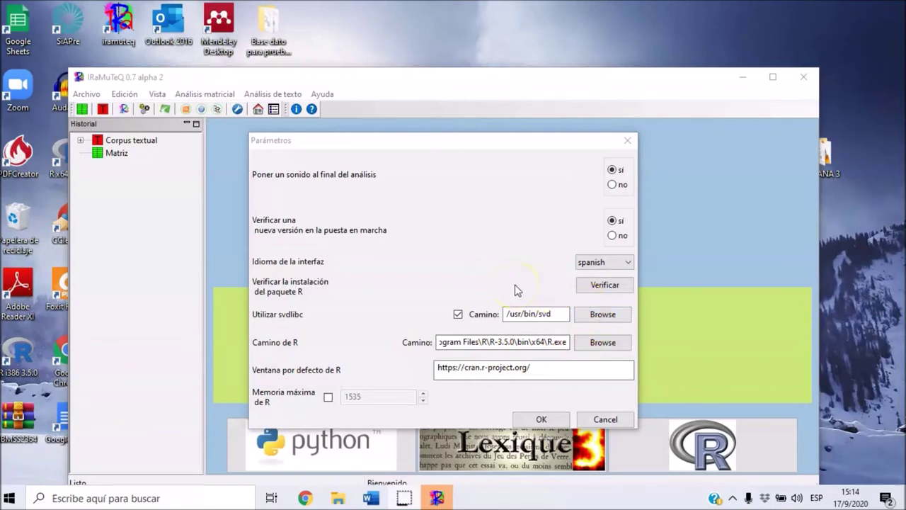
pyautogui.click(608, 290)
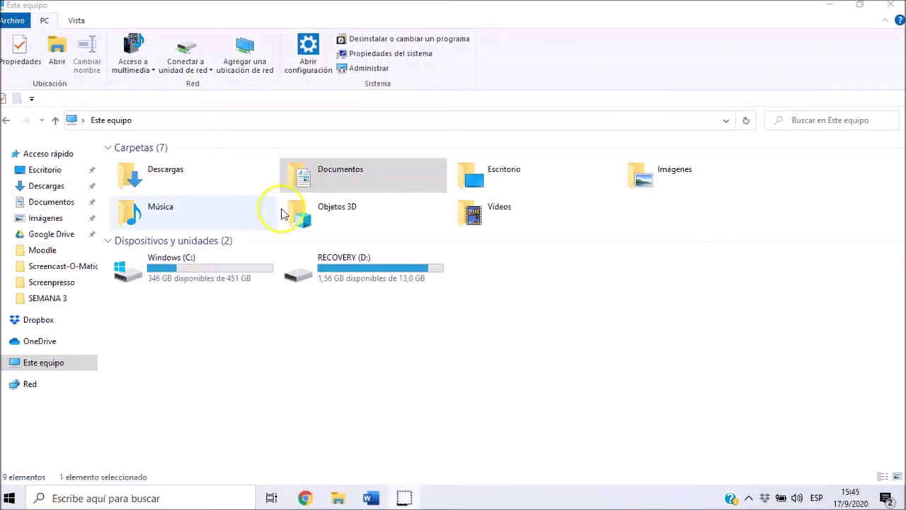
# Switch to File Explorer and look through the installed package folders in Documentos\R\win-library\3.5
pyautogui.doubleClick(322, 185)
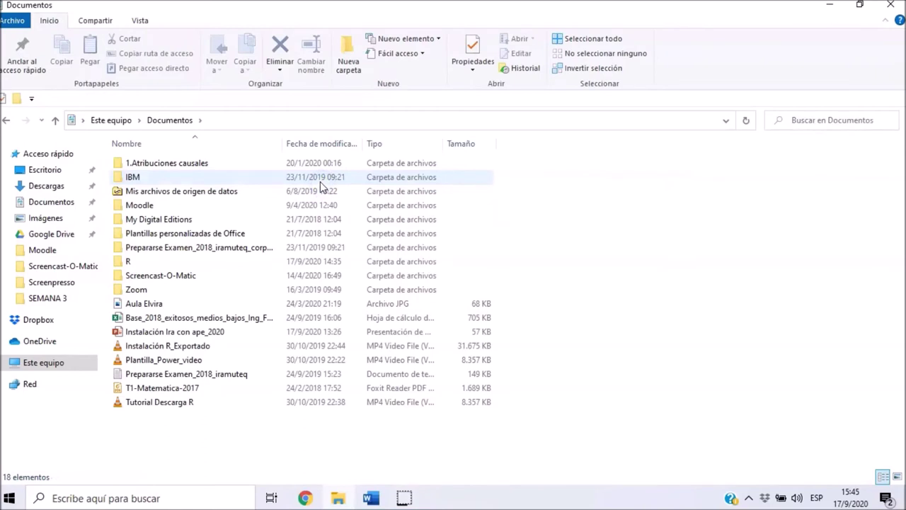
pyautogui.click(137, 262)
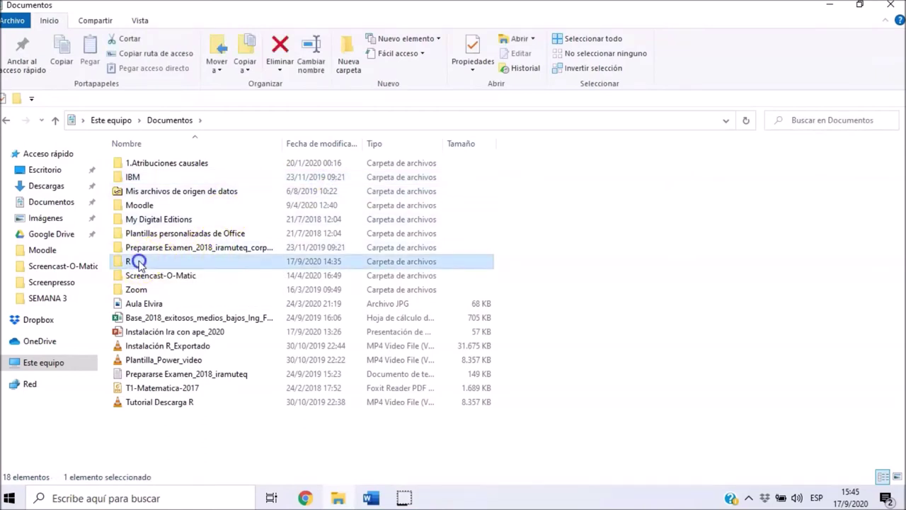
pyautogui.doubleClick(138, 262)
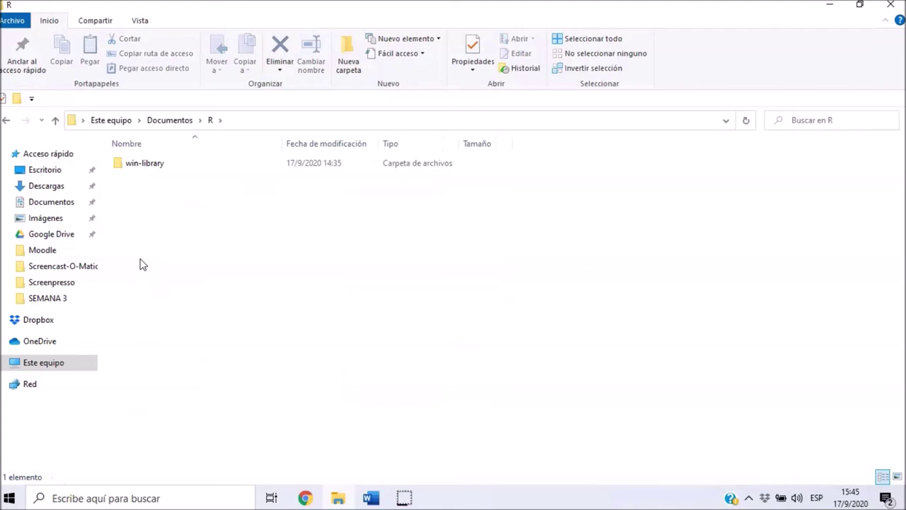
pyautogui.doubleClick(147, 165)
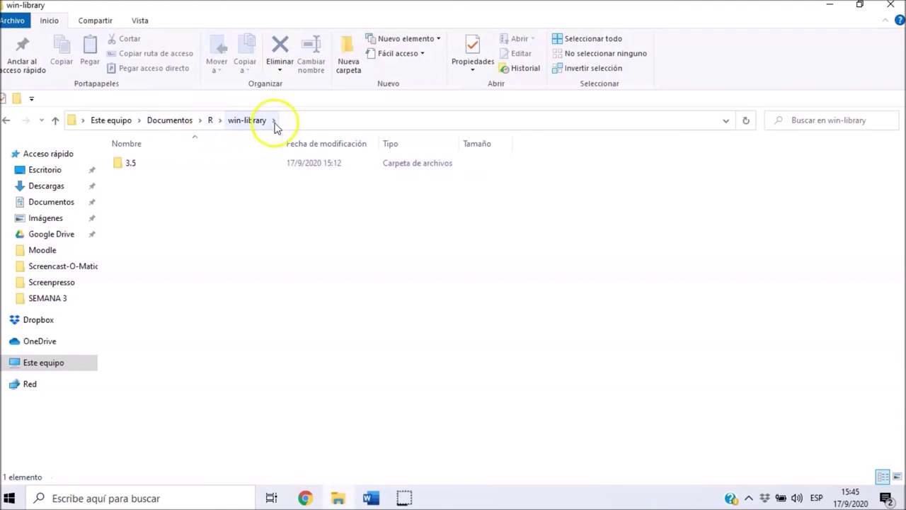
pyautogui.click(139, 165)
pyautogui.doubleClick(141, 165)
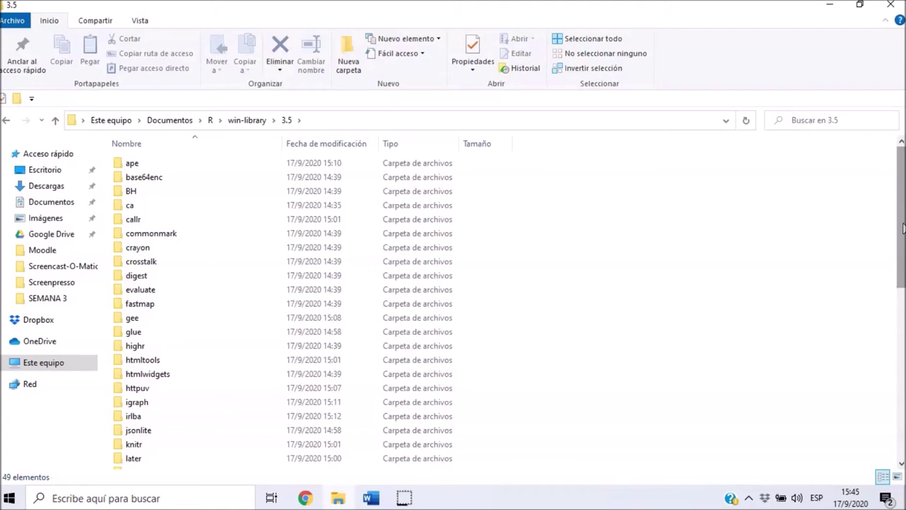
pyautogui.moveTo(903, 227); pyautogui.dragTo(899, 207)
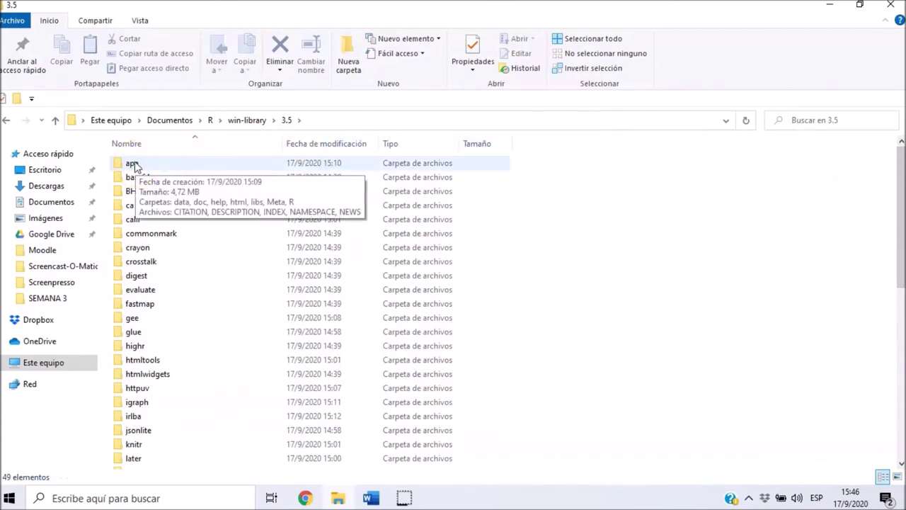
# Open the R folder inside C:\Archivos de programa, not the (x86) one
pyautogui.click(45, 371)
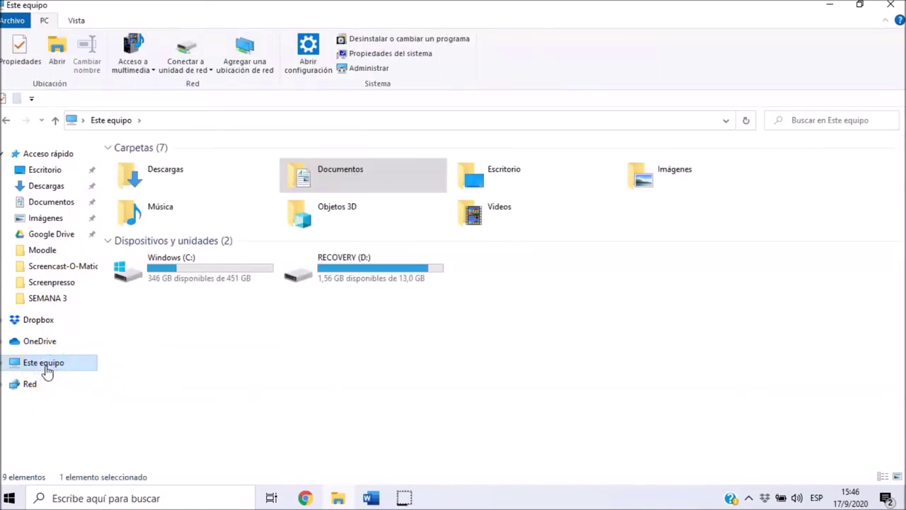
pyautogui.doubleClick(205, 266)
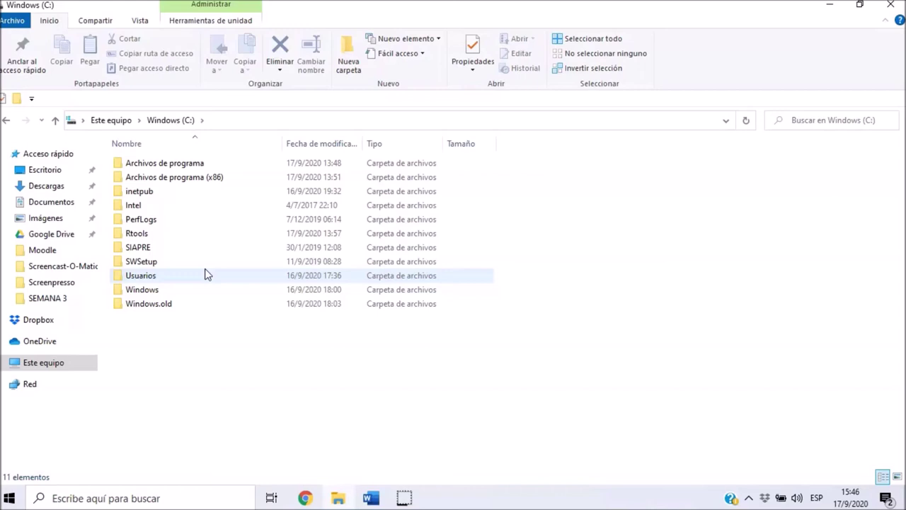
pyautogui.click(210, 179)
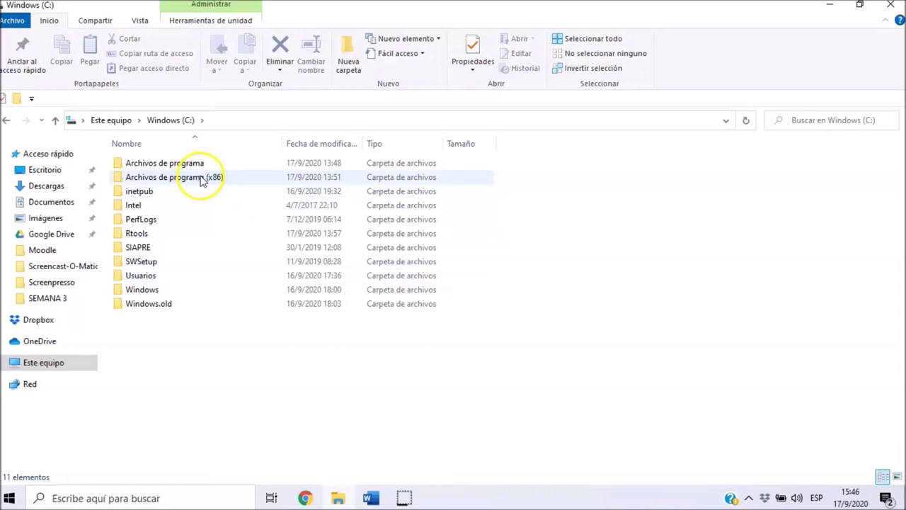
pyautogui.moveTo(200, 181)
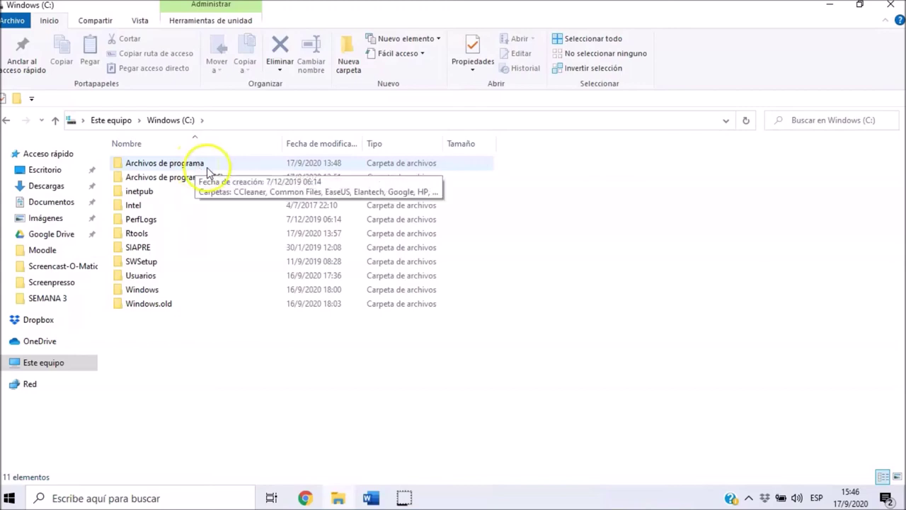
pyautogui.click(221, 181)
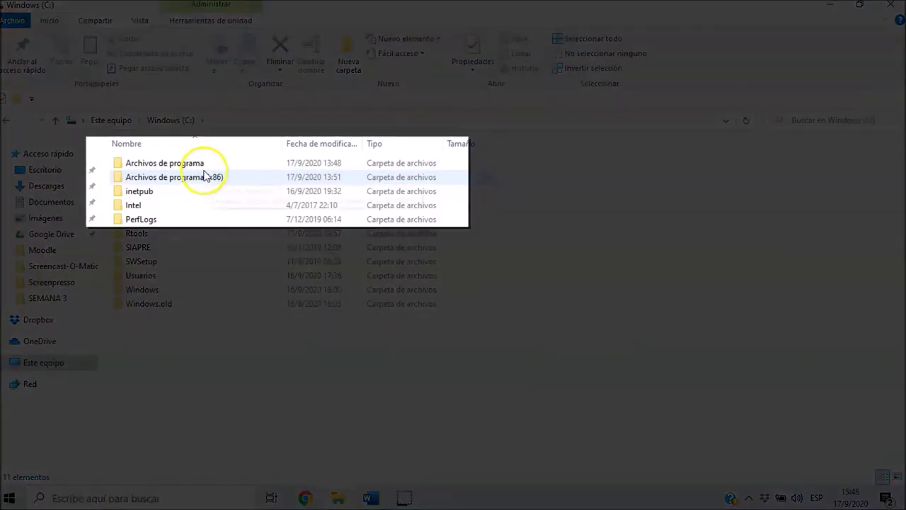
pyautogui.click(193, 165)
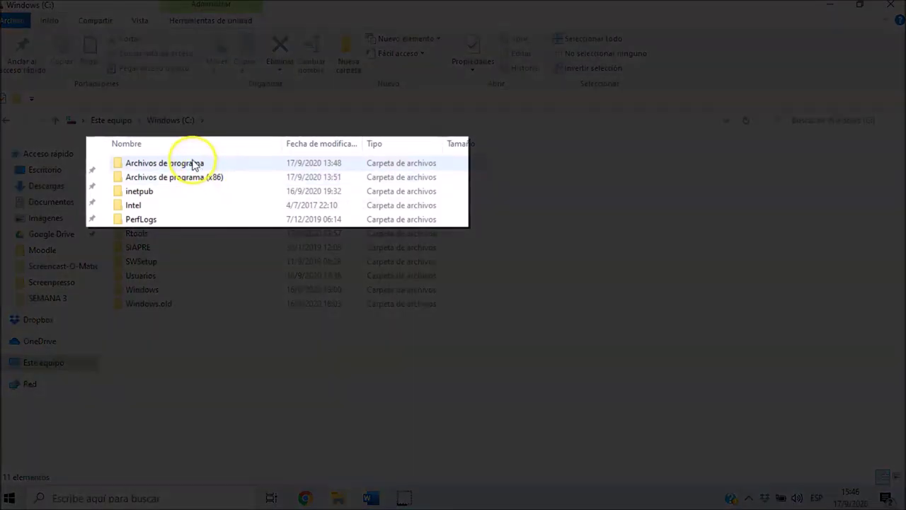
pyautogui.click(227, 165)
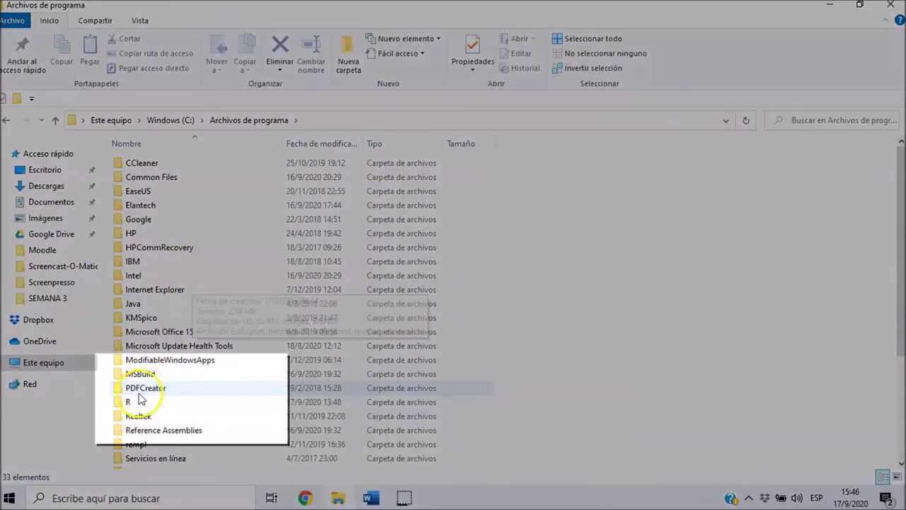
pyautogui.moveTo(138, 406)
pyautogui.doubleClick(128, 403)
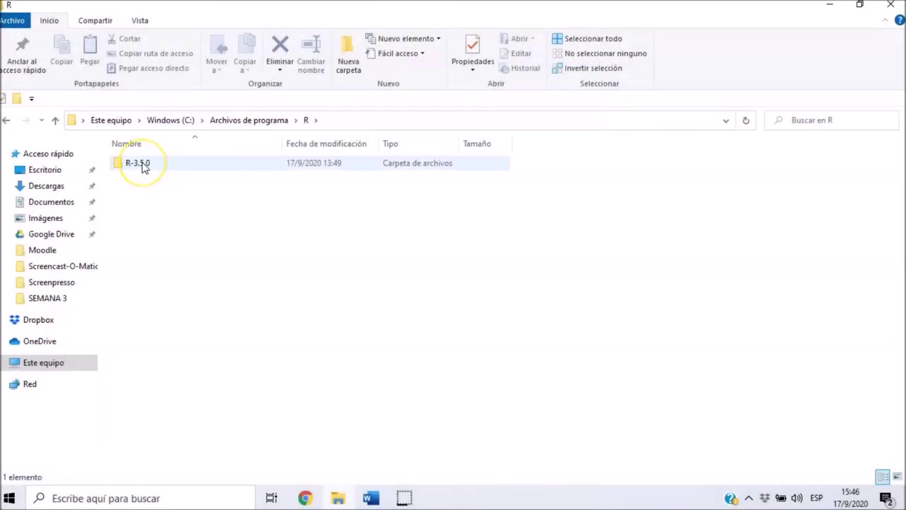
# Open R-3.5.0\bin\i386 and launch the Rgui application from it
pyautogui.moveTo(144, 167)
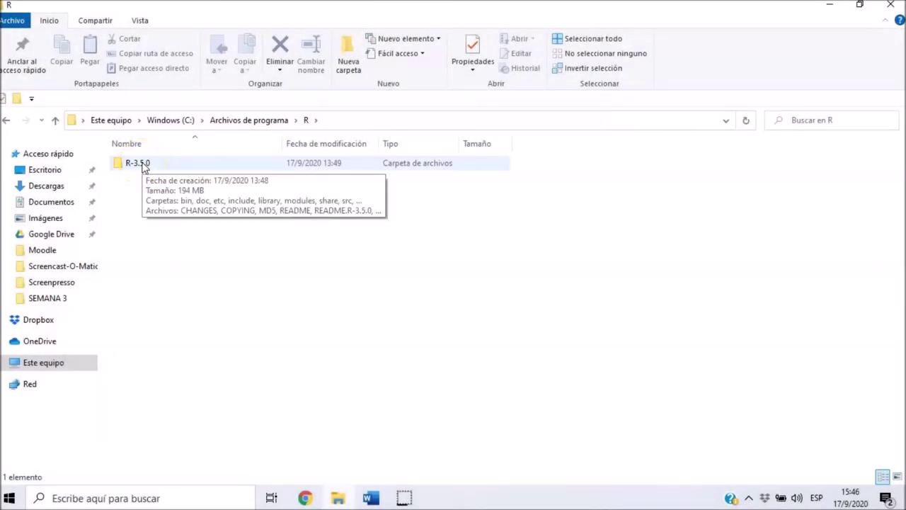
pyautogui.click(146, 164)
pyautogui.doubleClick(148, 165)
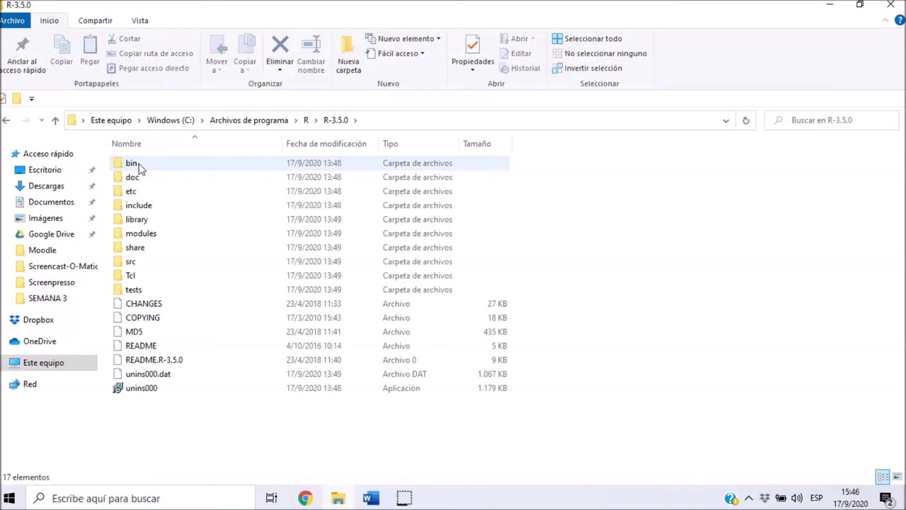
pyautogui.doubleClick(140, 165)
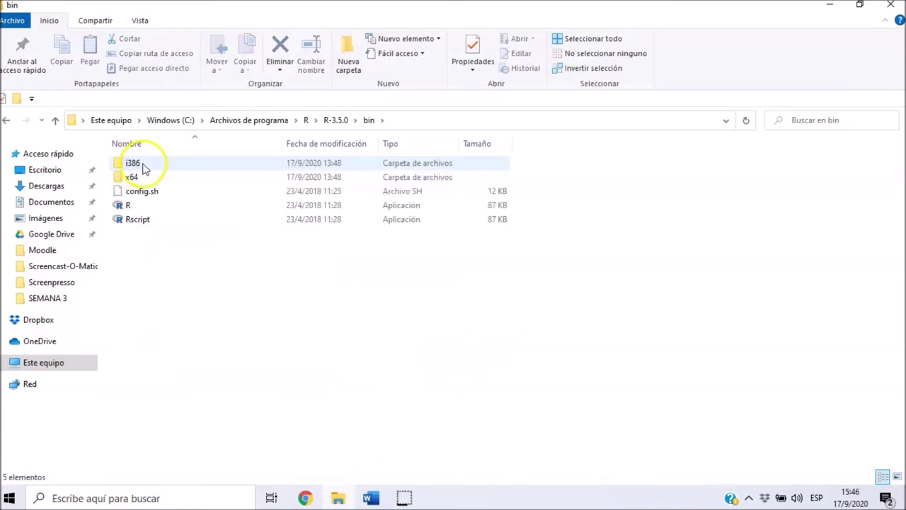
pyautogui.moveTo(146, 167)
pyautogui.doubleClick(146, 166)
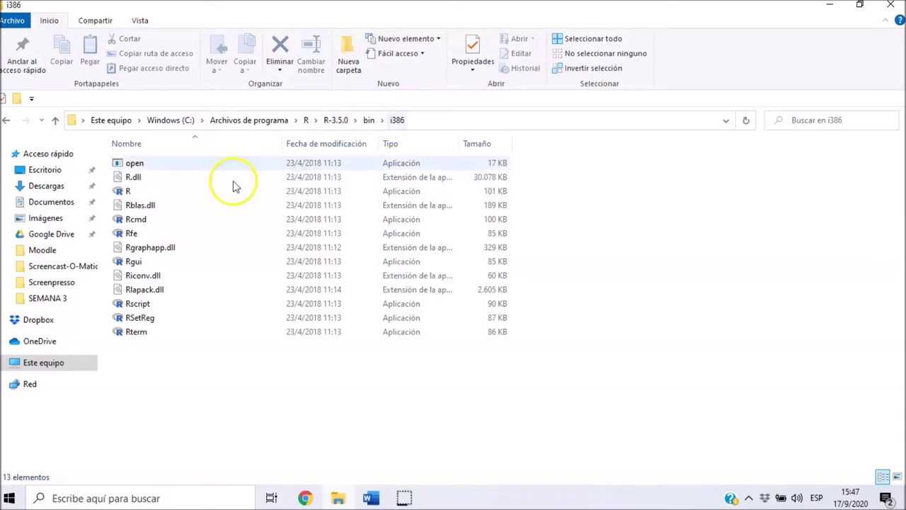
pyautogui.moveTo(134, 268)
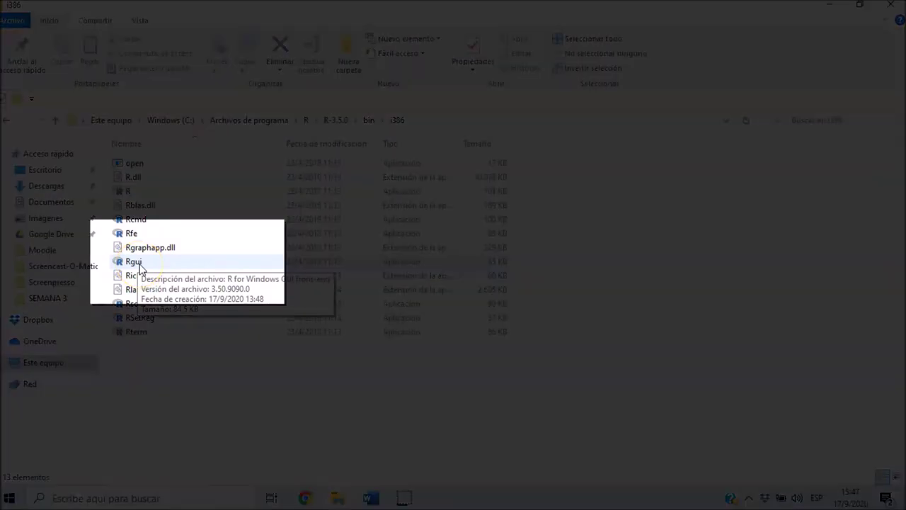
pyautogui.doubleClick(139, 268)
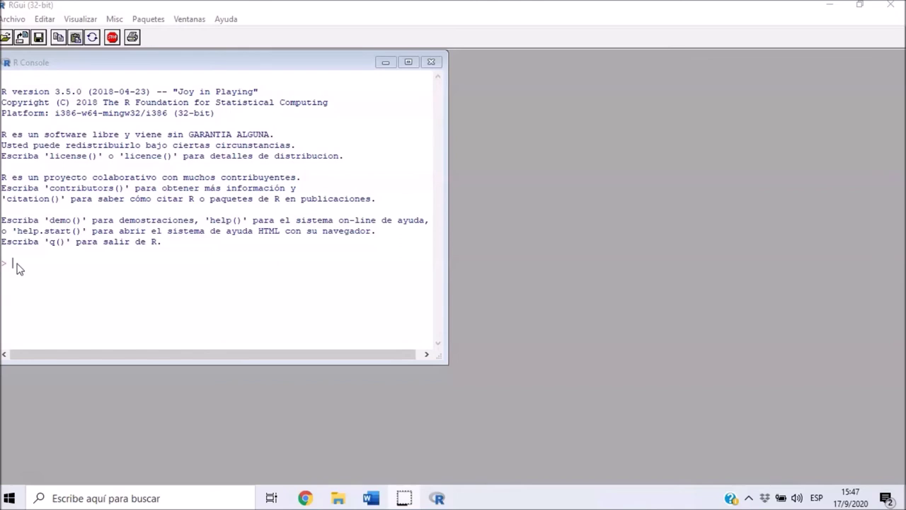
# Run install.packages(file.choose(), repos = NULL, type="source") in the R console and choose ape_3.5 (1).tar from Descargas
pyautogui.write('install.packages(file.choose(), repos = NULL, type="source")')
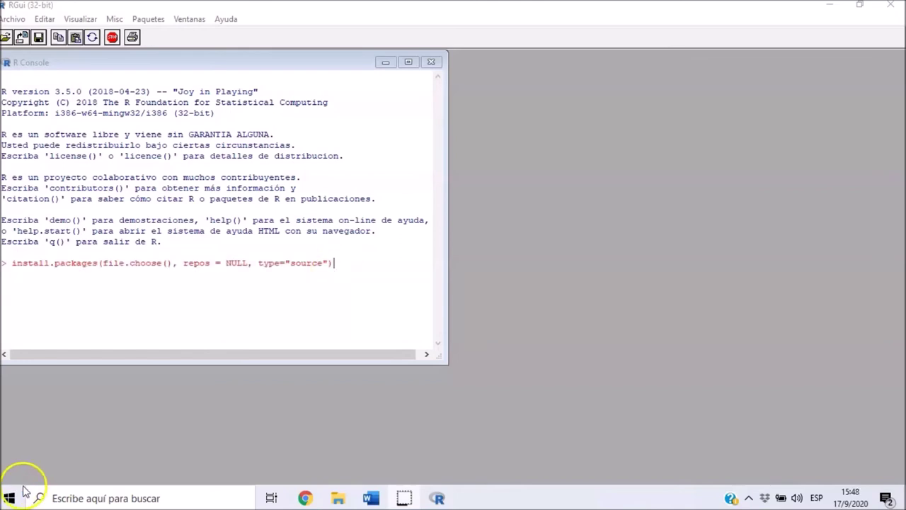
pyautogui.press('Return')
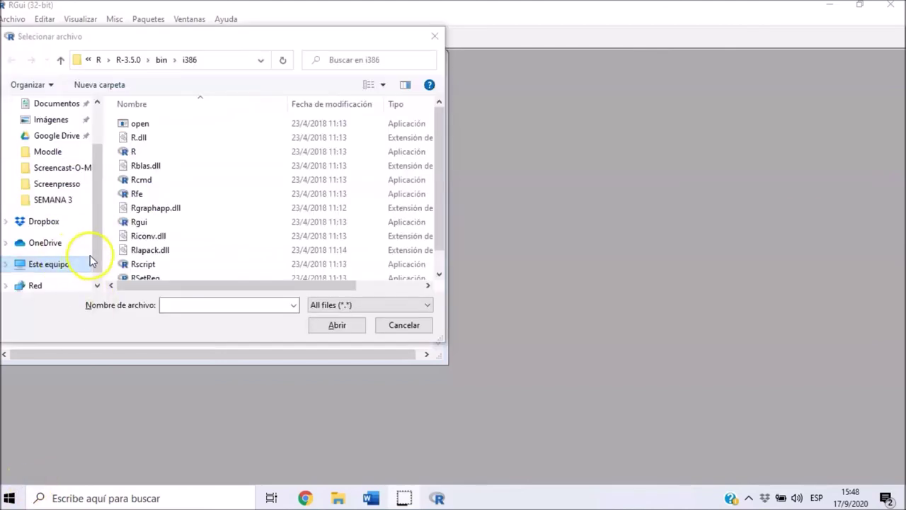
pyautogui.moveTo(95, 249); pyautogui.dragTo(95, 202)
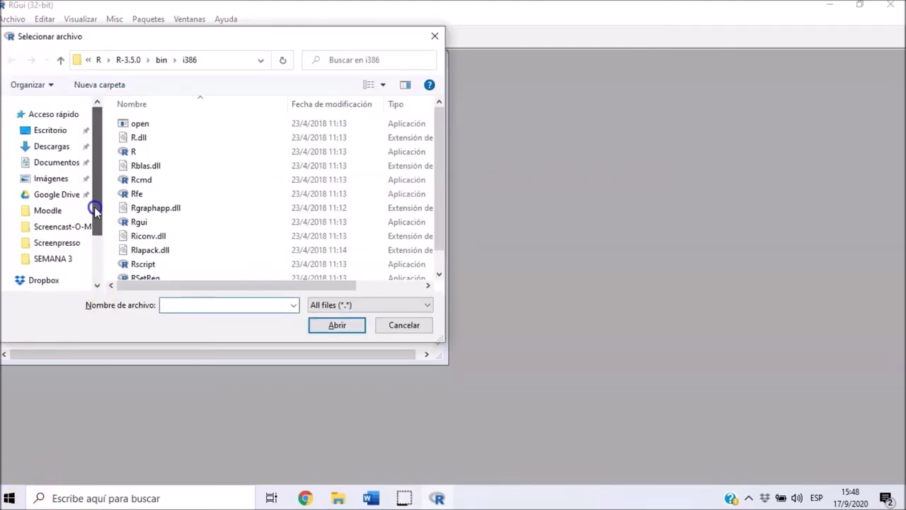
pyautogui.click(57, 152)
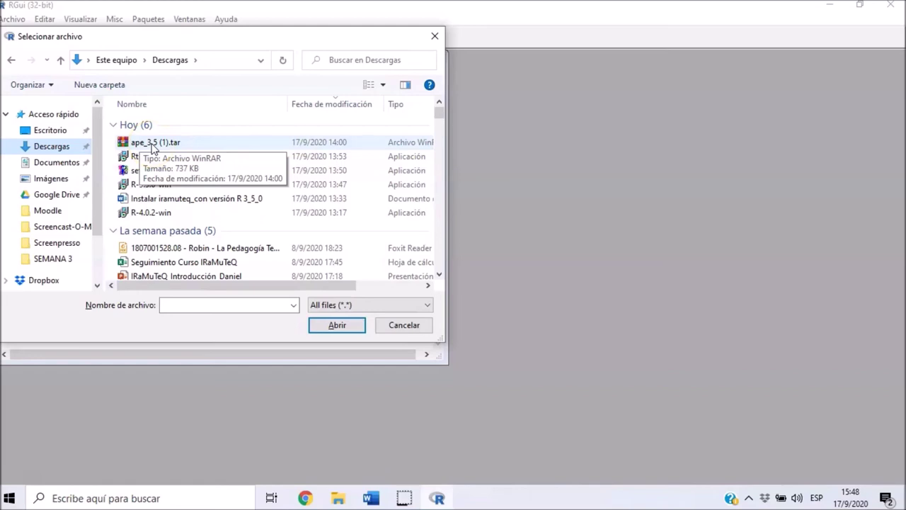
pyautogui.click(152, 144)
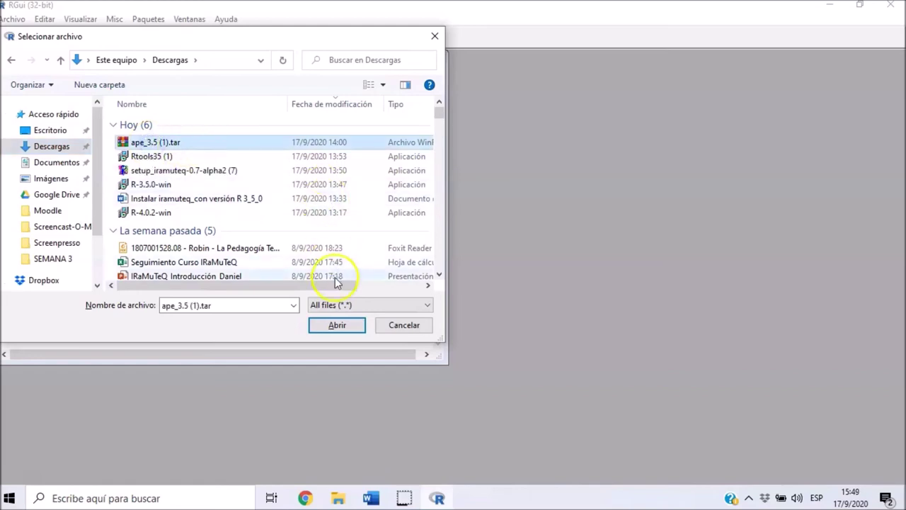
pyautogui.click(336, 326)
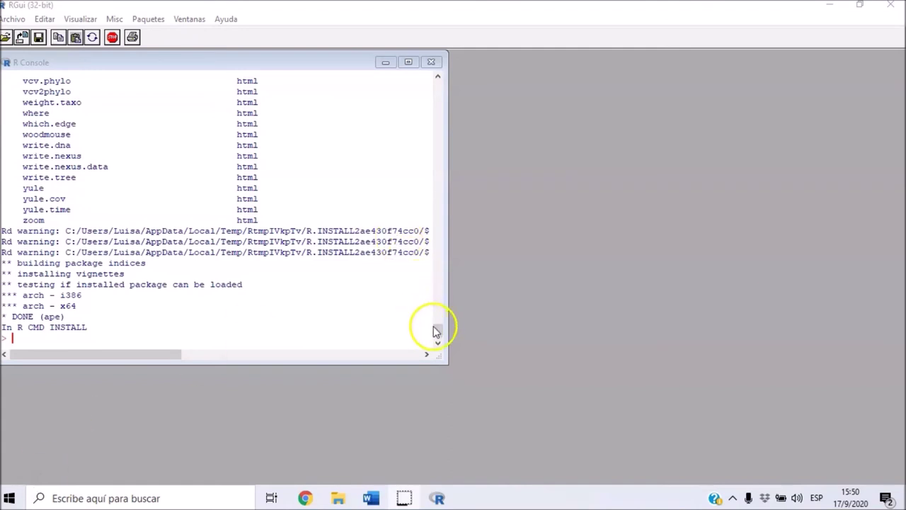
# Review the ape installation output in the console and quit R without saving the workspace image
pyautogui.moveTo(437, 333); pyautogui.dragTo(428, 95)
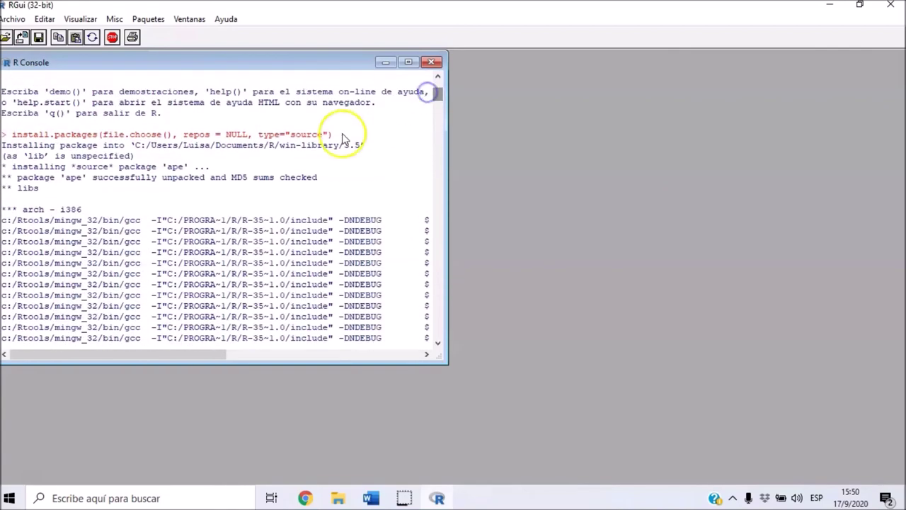
pyautogui.moveTo(437, 93); pyautogui.dragTo(442, 341)
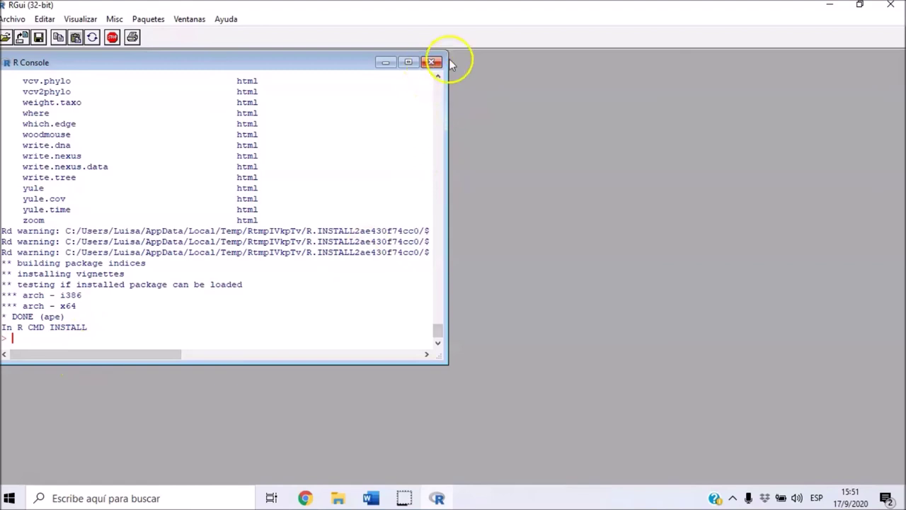
pyautogui.click(893, 7)
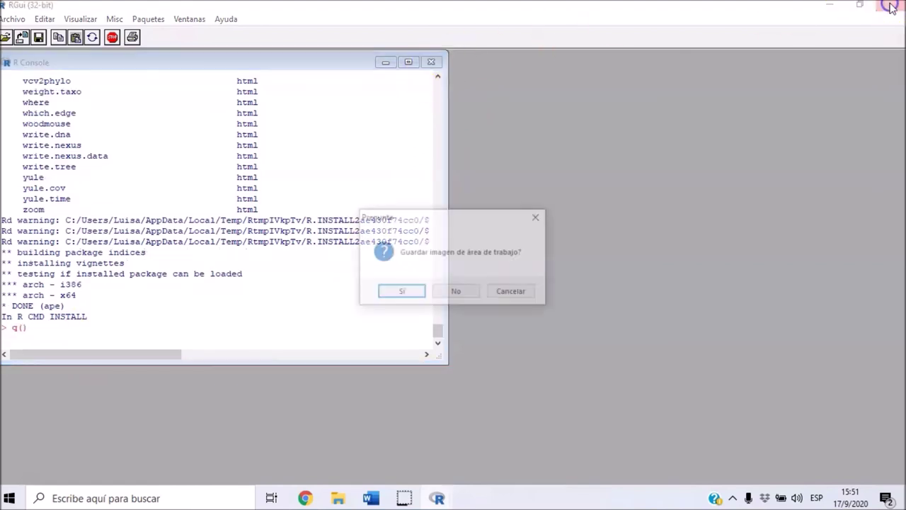
pyautogui.click(454, 293)
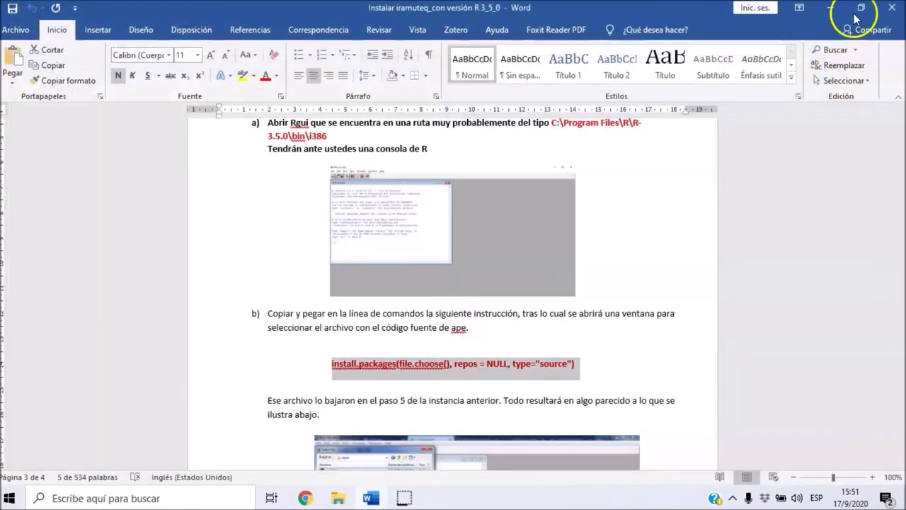
# Minimise Word, launch IRaMuTeQ from the desktop and verify the R package installation from its preferences, closing them when done
pyautogui.click(831, 7)
pyautogui.click(832, 8)
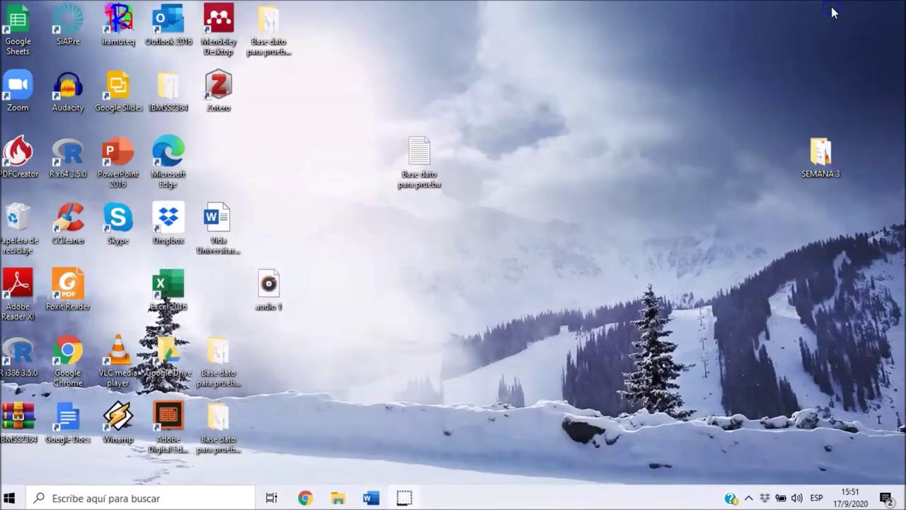
pyautogui.doubleClick(118, 28)
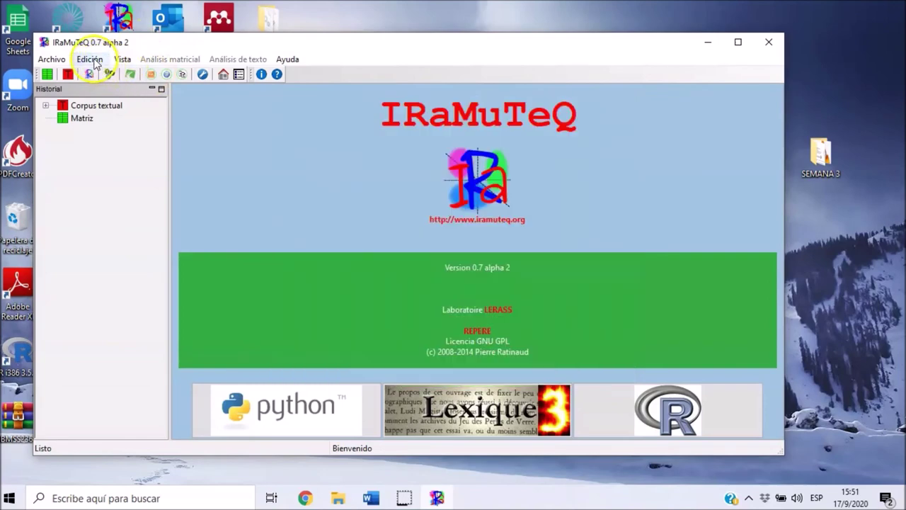
pyautogui.click(92, 59)
pyautogui.click(107, 75)
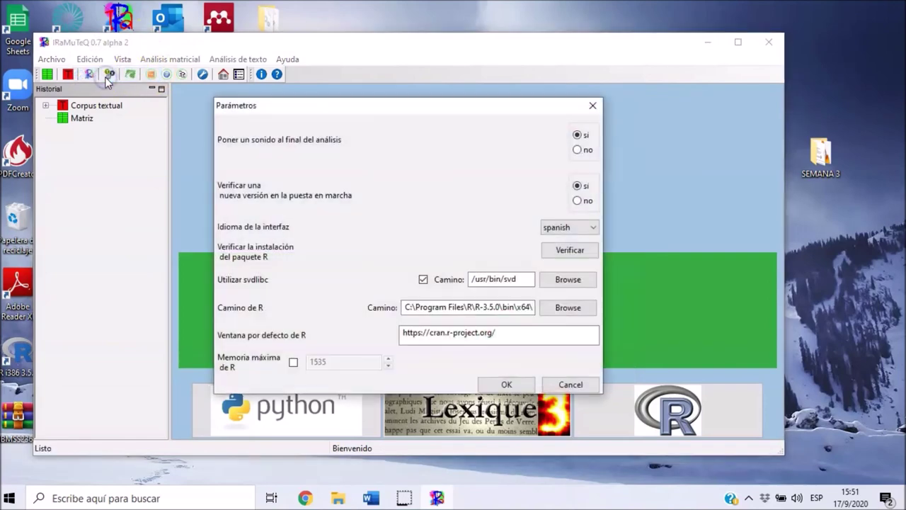
pyautogui.click(570, 251)
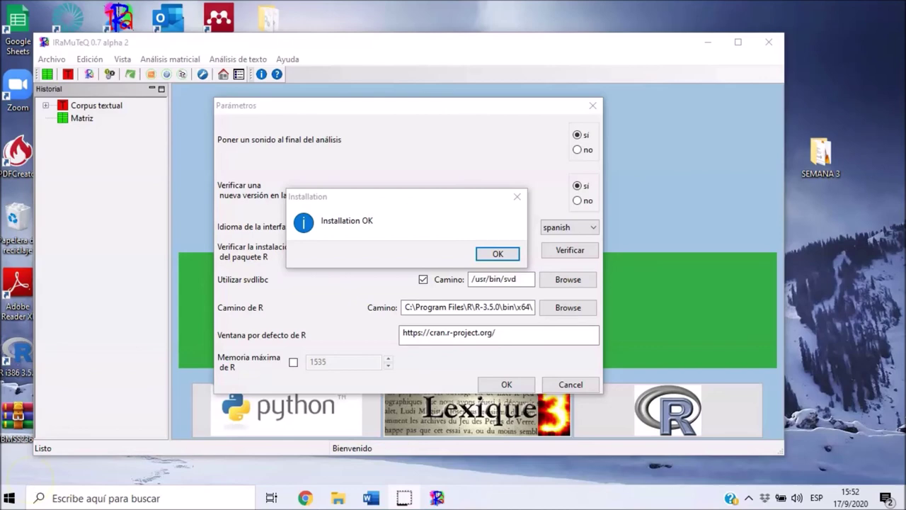
pyautogui.click(498, 253)
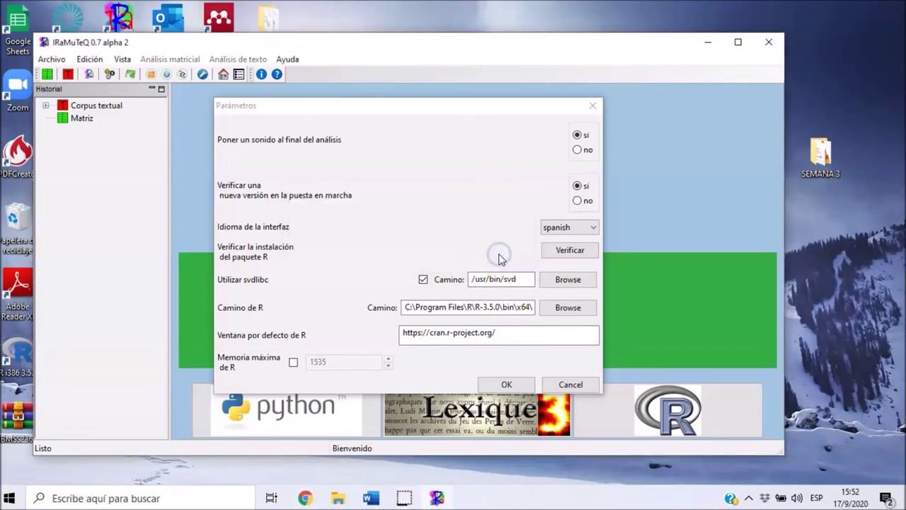
pyautogui.click(592, 106)
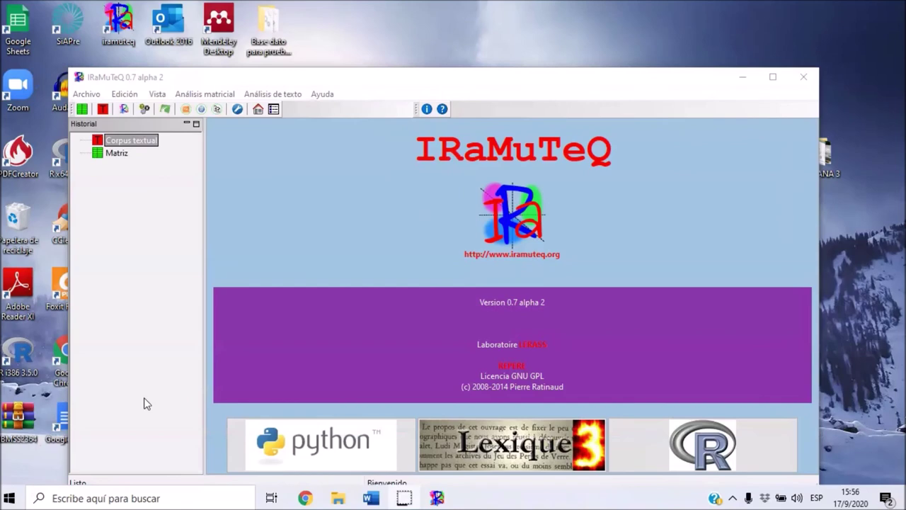
# Open the text file Base dato para prueba from the desktop as a new text corpus
pyautogui.click(103, 109)
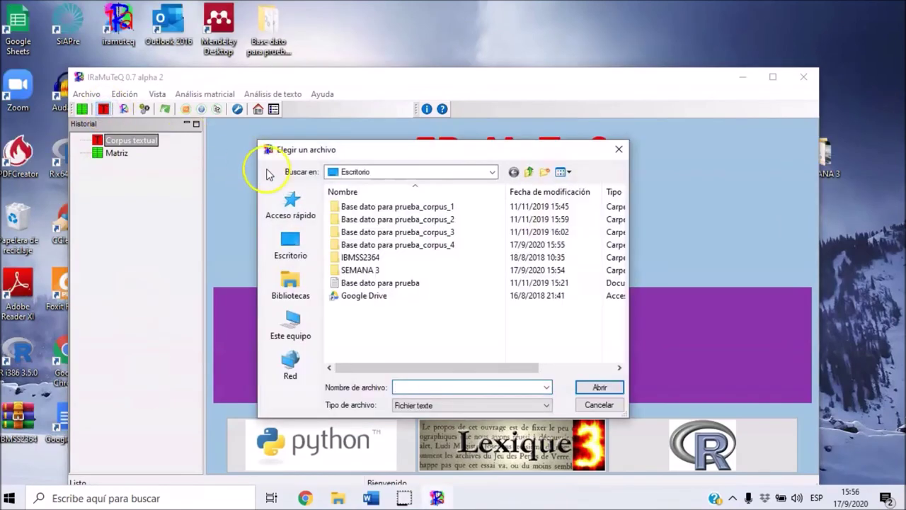
pyautogui.click(392, 285)
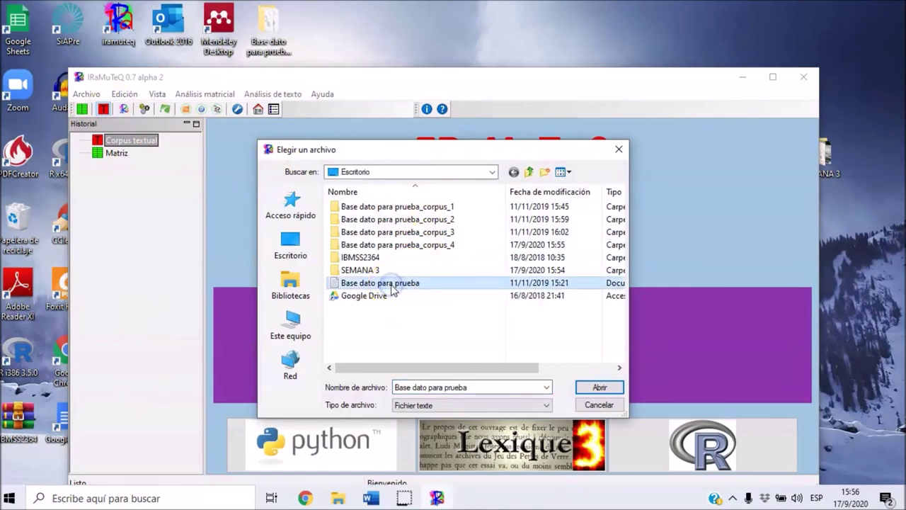
pyautogui.click(602, 394)
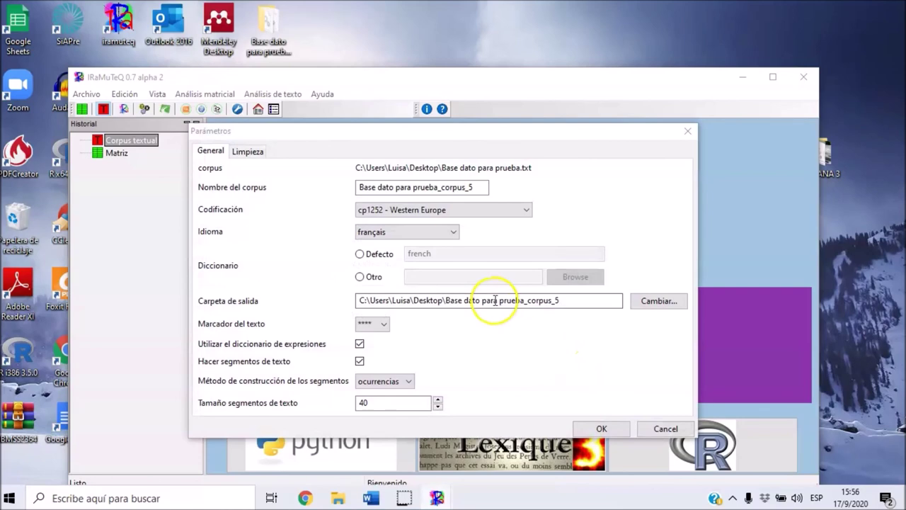
# Build the corpus with utf-8 - all languages encoding and spanish as its language
pyautogui.click(506, 211)
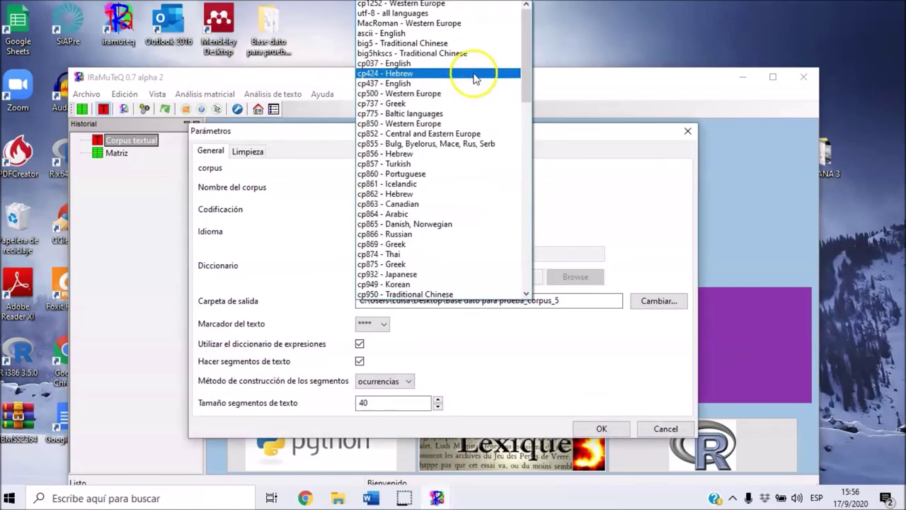
pyautogui.click(451, 13)
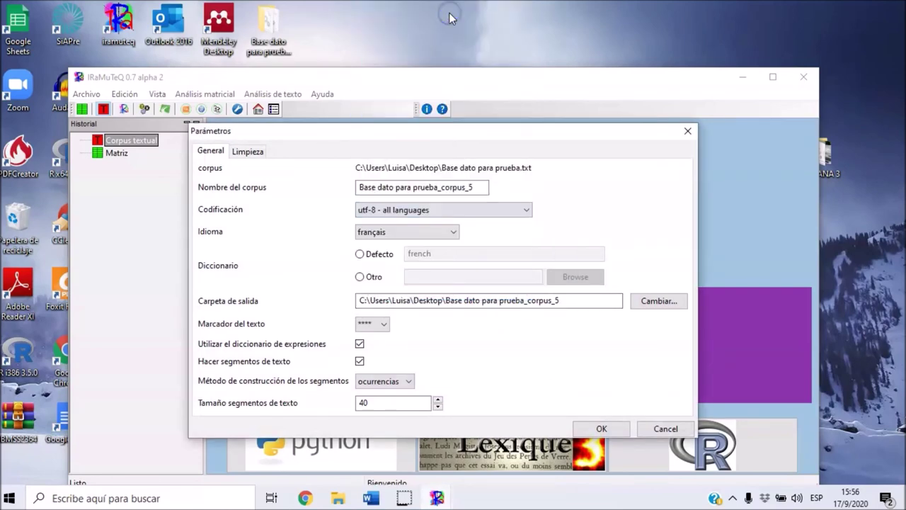
pyautogui.click(425, 233)
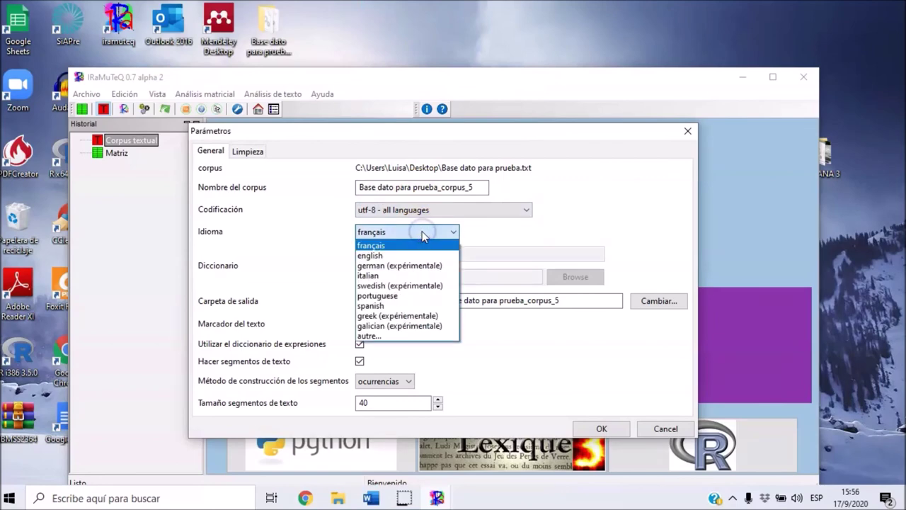
pyautogui.click(382, 305)
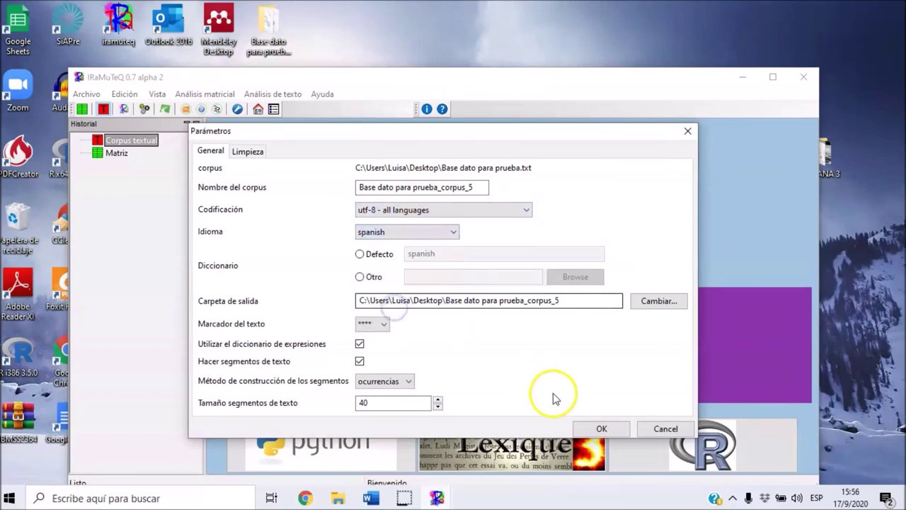
pyautogui.click(601, 429)
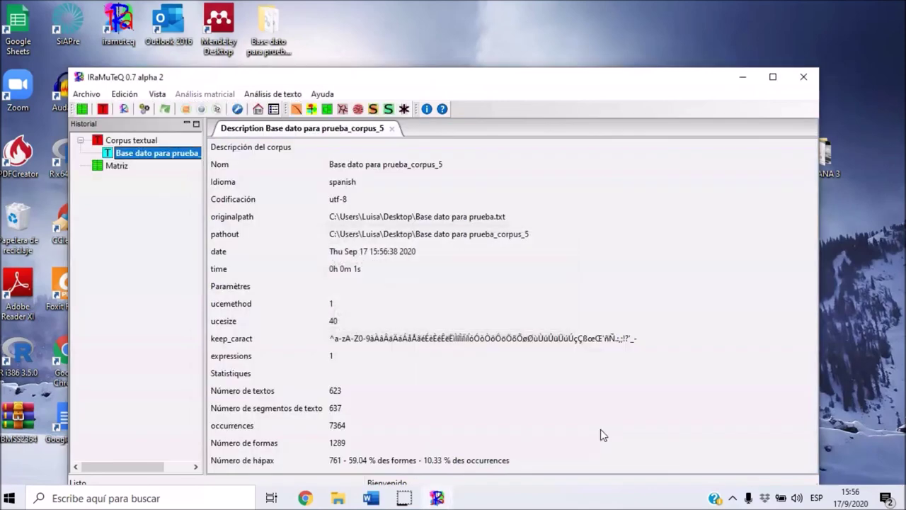
# Run the classification on the corpus, keeping simple sobre segmentos de texto, 10 terminal classes and the irlba svd method
pyautogui.click(327, 109)
pyautogui.click(457, 366)
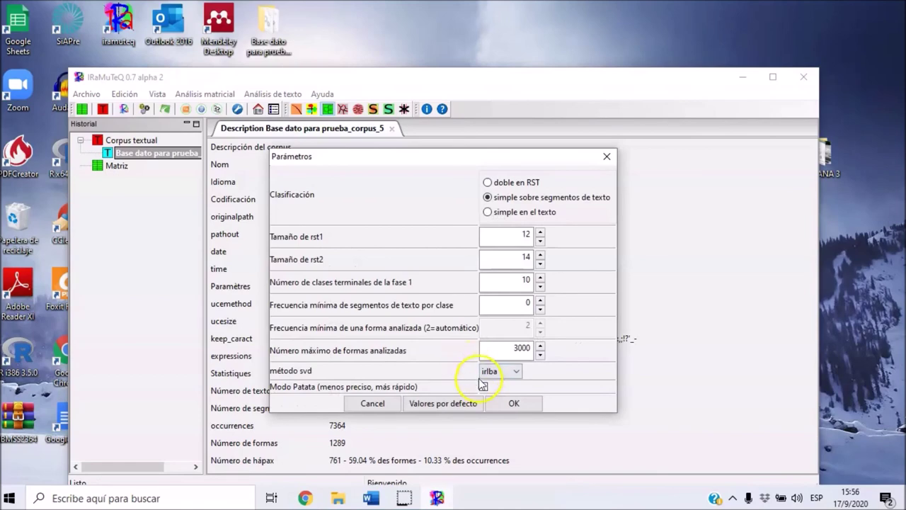
pyautogui.click(514, 403)
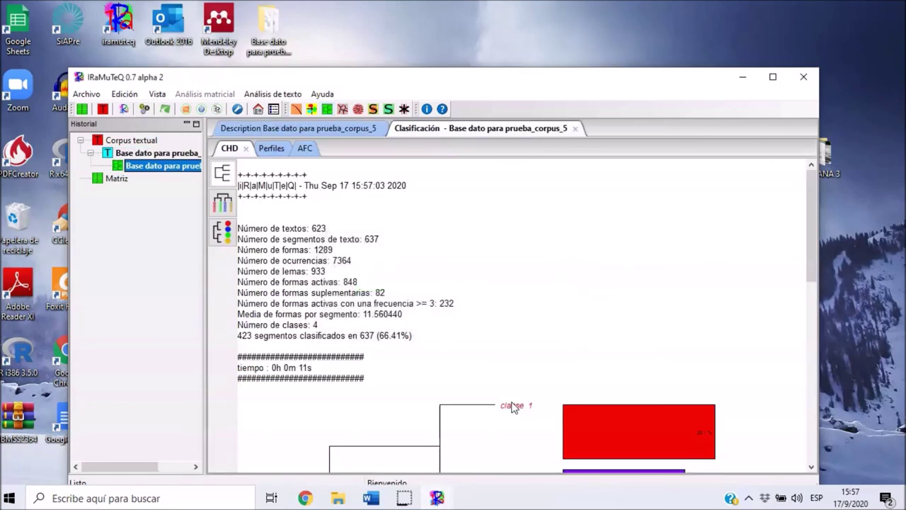
# Examine the CHD classification summary and the dendrogram of classes below it
pyautogui.moveTo(814, 255); pyautogui.dragTo(820, 278)
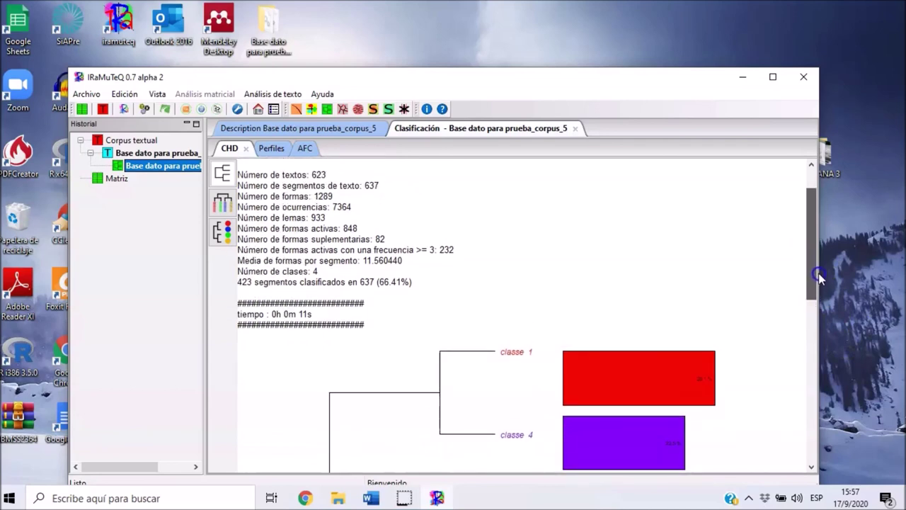
pyautogui.moveTo(819, 280); pyautogui.dragTo(825, 332)
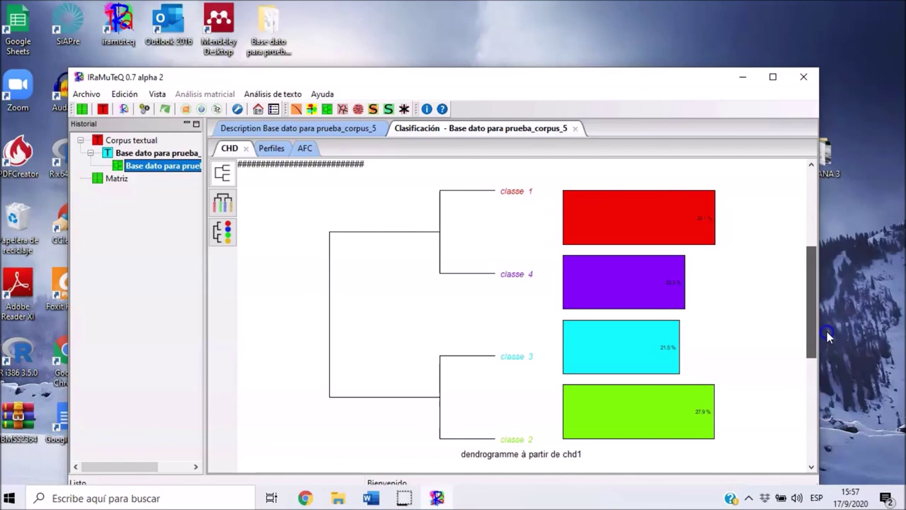
pyautogui.moveTo(808, 321); pyautogui.dragTo(811, 330)
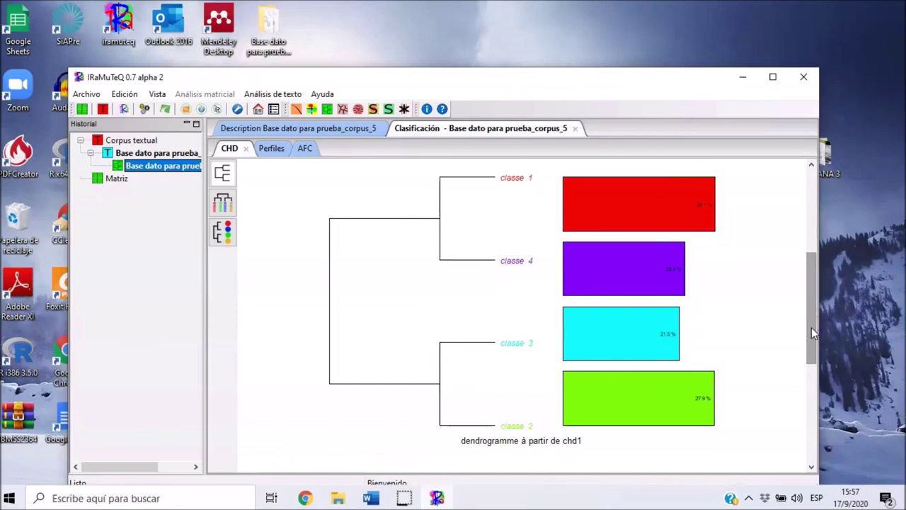
pyautogui.click(812, 329)
pyautogui.moveTo(811, 331); pyautogui.dragTo(810, 309)
# Generate a phylogram dendrogram of the classes as a PNG image with height 500 and width 700
pyautogui.click(338, 236)
pyautogui.click(224, 204)
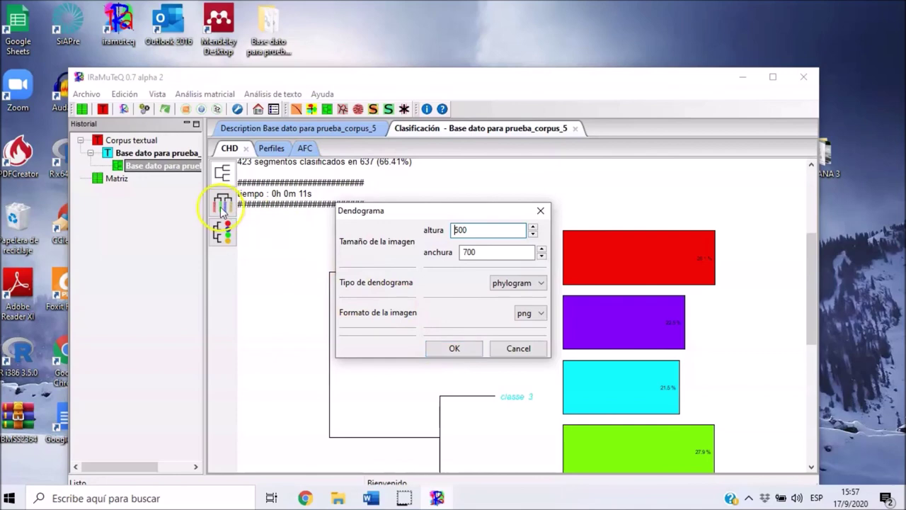
pyautogui.click(439, 348)
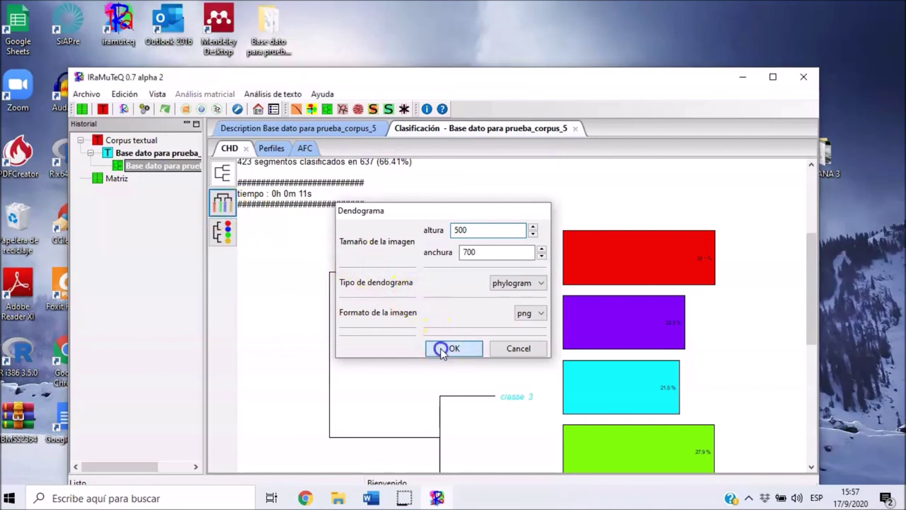